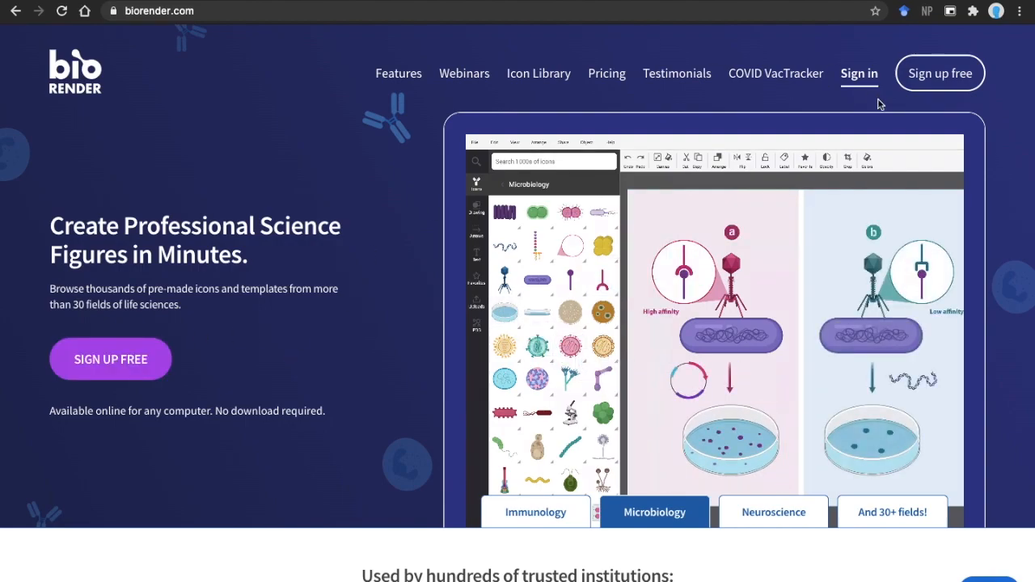
Step: Sign in to the account and go to the gallery of saved illustrations
{"action": "left_click", "coordinate": [859, 73]}
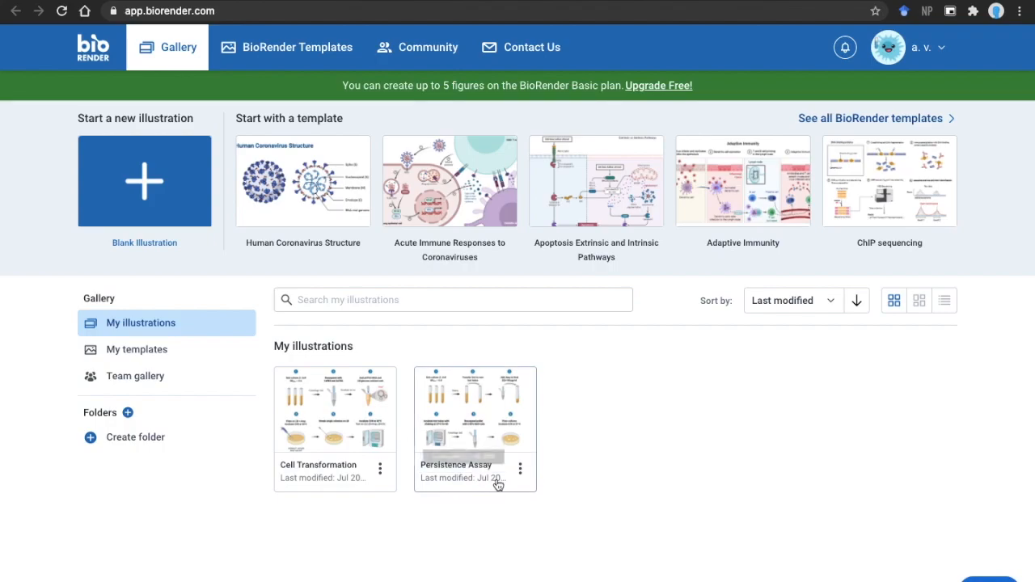
{"action": "left_click", "coordinate": [337, 416]}
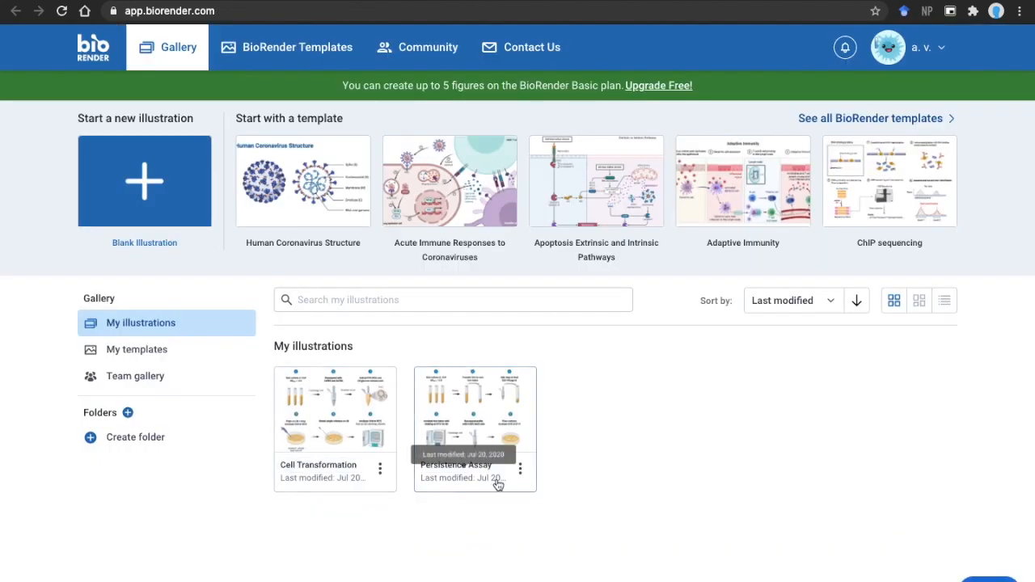
{"action": "left_click", "coordinate": [337, 416]}
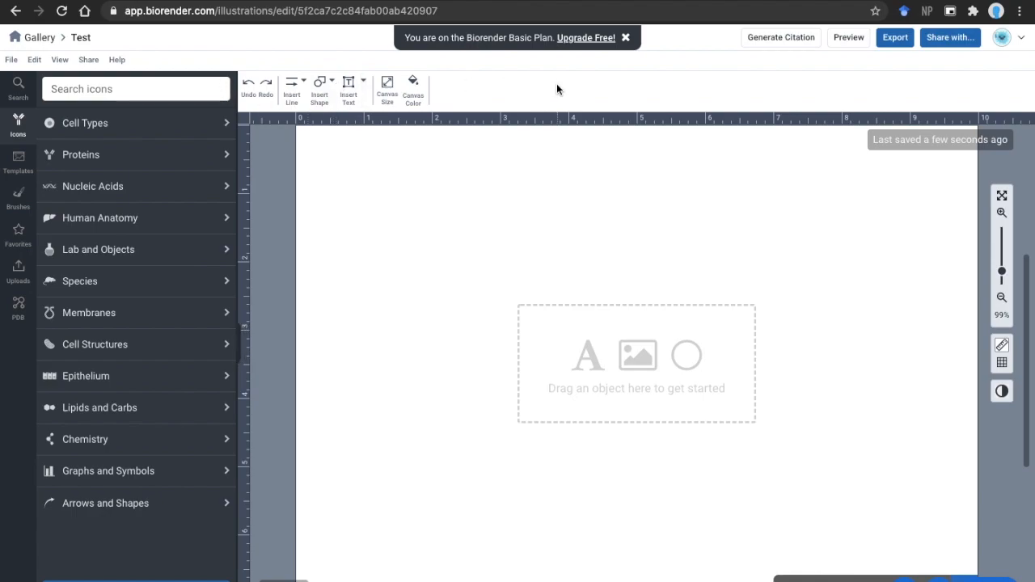
Step: Add the green "Cancer cell (fluorescent)" icon from the Generic Cells category and enlarge it to about 3 in wide near the canvas centre
{"action": "left_click", "coordinate": [17, 89]}
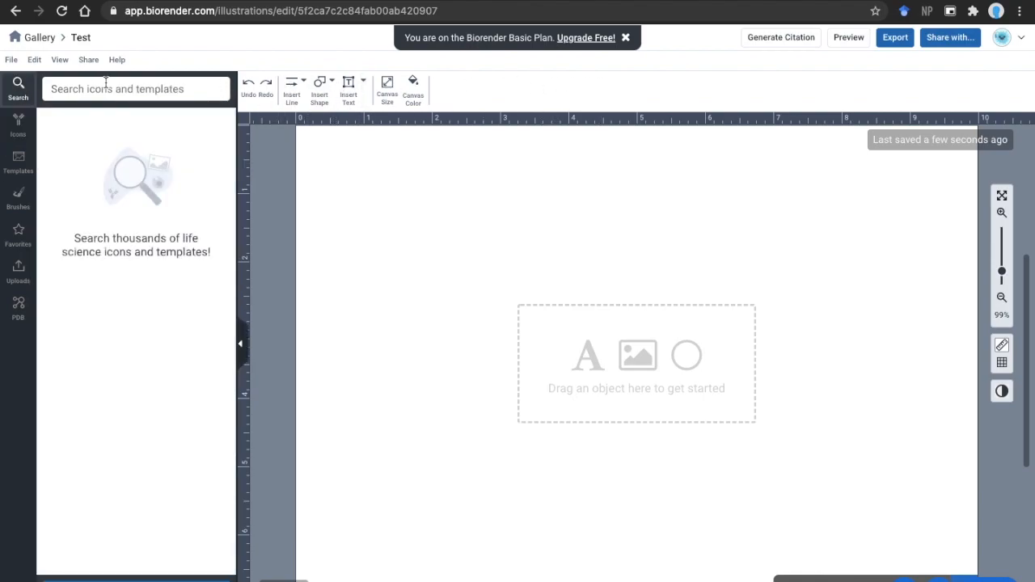
{"action": "left_click", "coordinate": [24, 127]}
{"action": "left_click", "coordinate": [126, 122]}
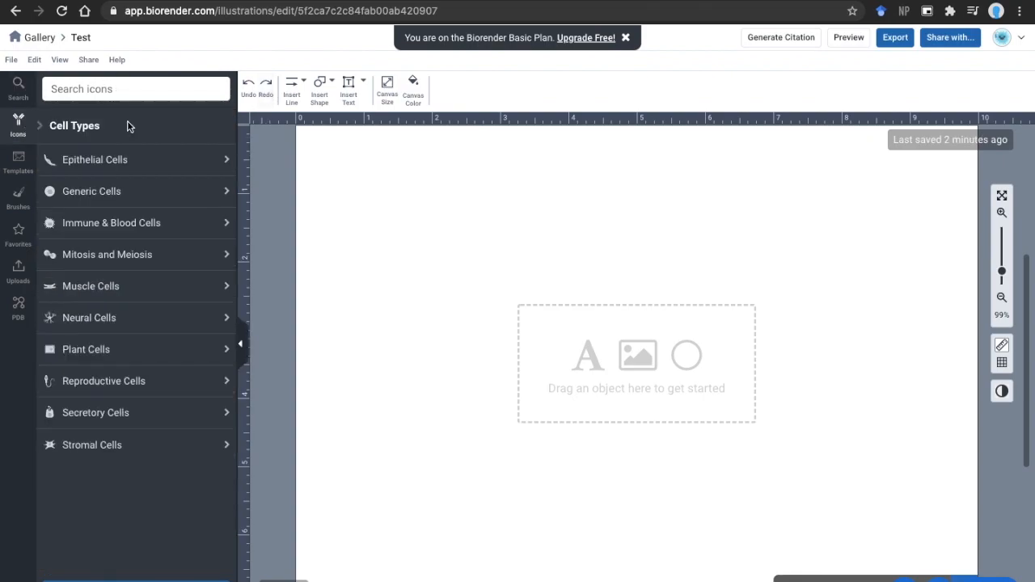
{"action": "left_click", "coordinate": [157, 198]}
{"action": "mouse_move", "coordinate": [200, 181]}
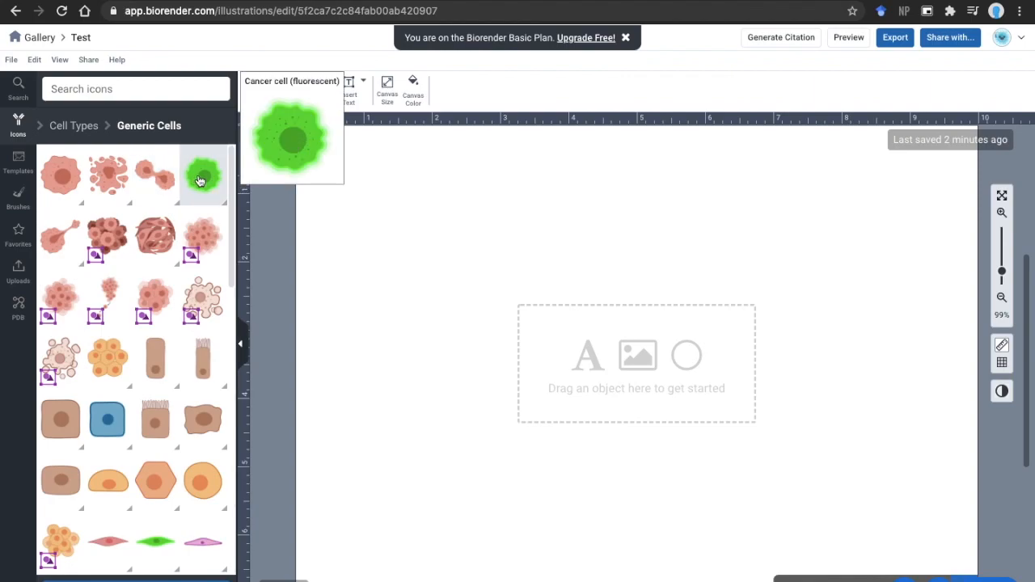
{"action": "left_click_drag", "start_coordinate": [206, 180], "coordinate": [471, 189]}
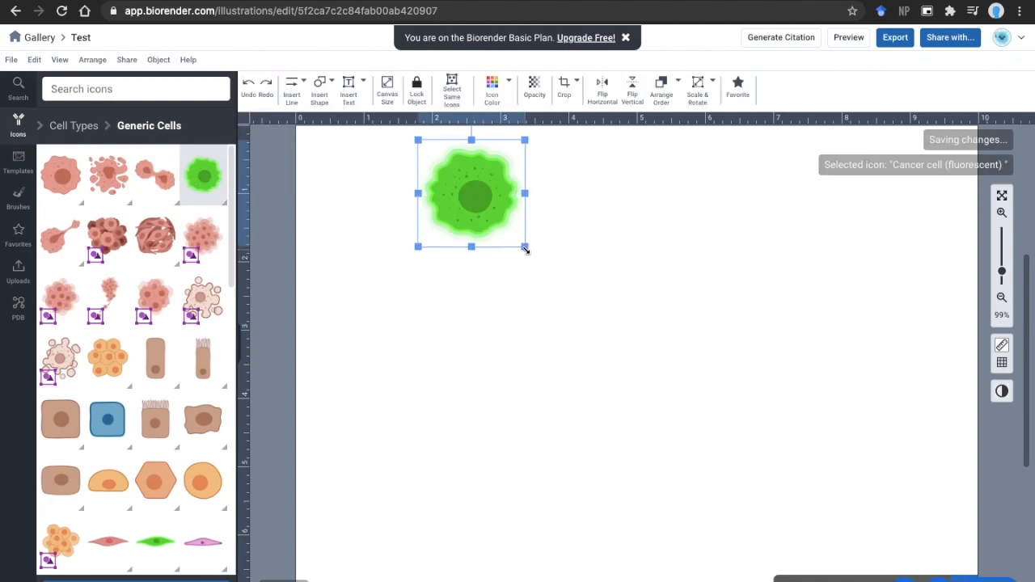
{"action": "left_click_drag", "start_coordinate": [583, 278], "coordinate": [642, 324]}
{"action": "left_click_drag", "start_coordinate": [529, 278], "coordinate": [602, 375]}
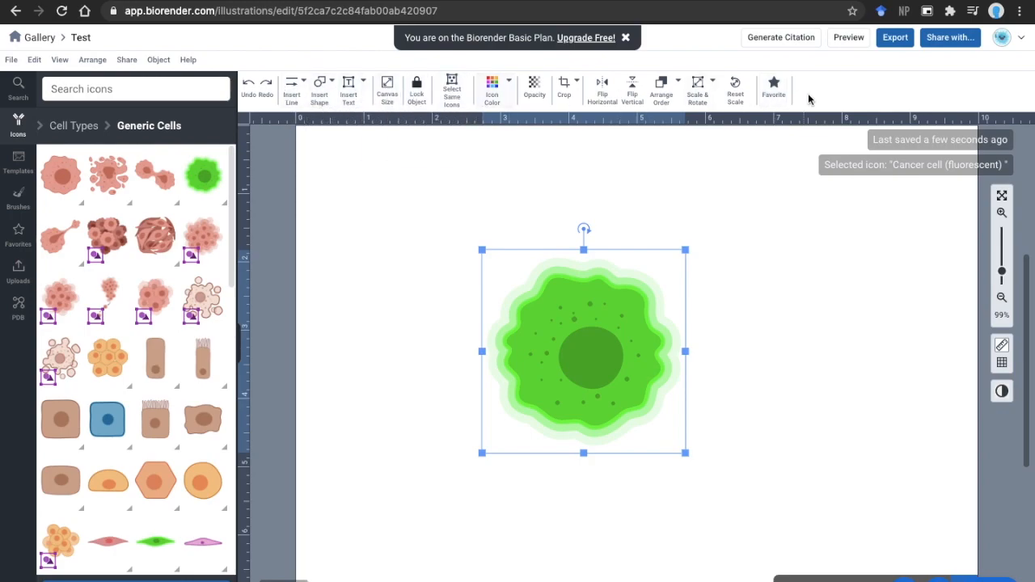
Step: Recolor the fluorescent cancer cell yellow, move it up and left, and enlarge it to about 4 in wide
{"action": "left_click", "coordinate": [495, 87]}
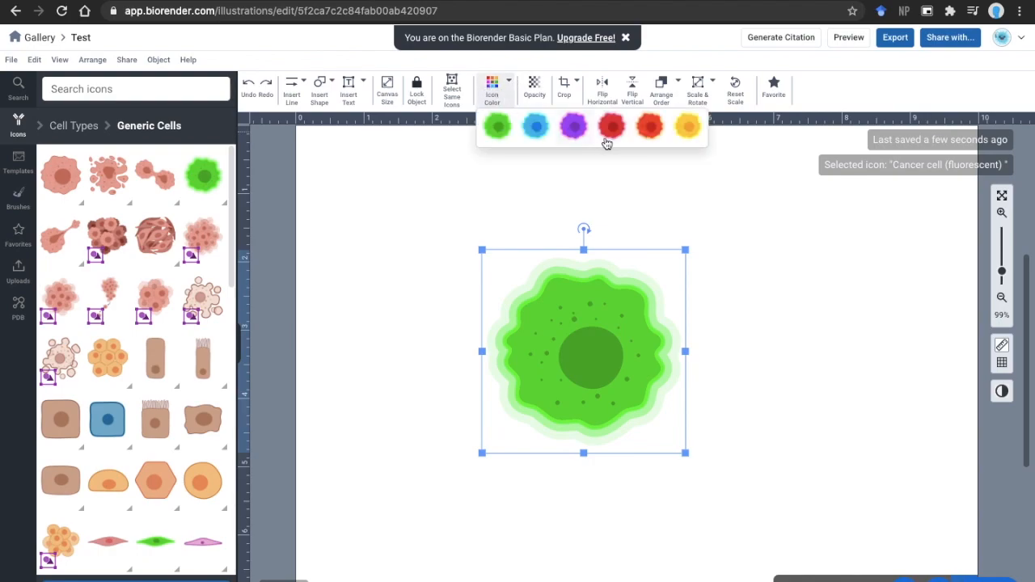
{"action": "left_click", "coordinate": [686, 130]}
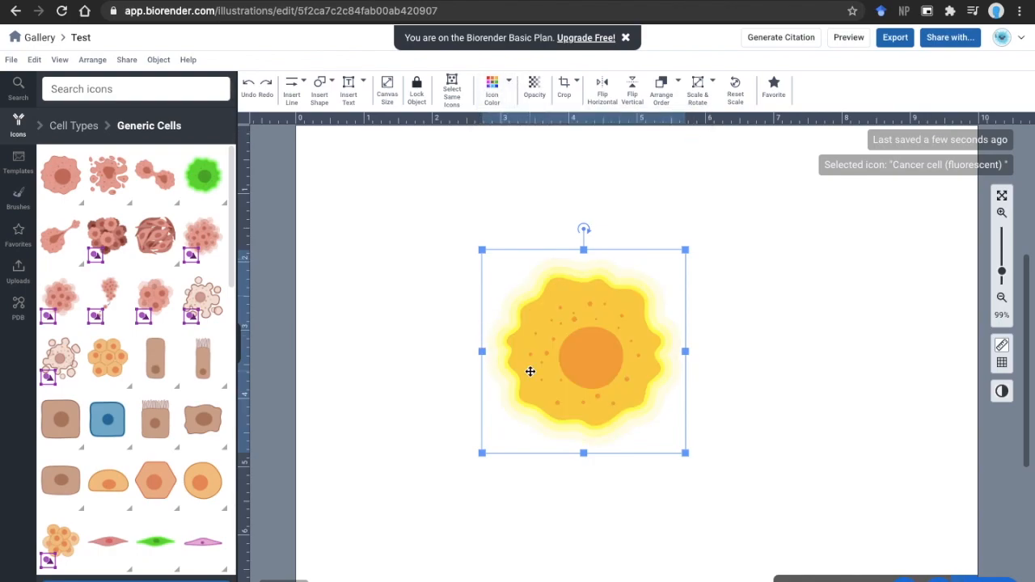
{"action": "left_click_drag", "start_coordinate": [592, 369], "coordinate": [480, 317]}
{"action": "left_click_drag", "start_coordinate": [573, 402], "coordinate": [671, 450]}
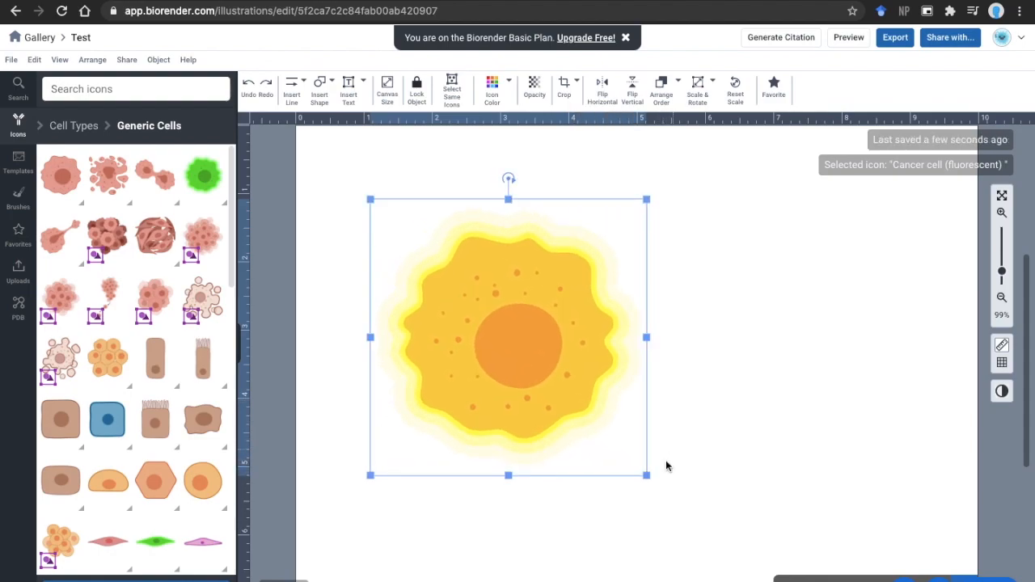
Step: Add the purple "Cell death" icon to the lower right of the yellow cell and enlarge it to about 2.3 in wide
{"action": "scroll", "coordinate": [150, 416], "scroll_direction": "down", "scroll_amount": 2}
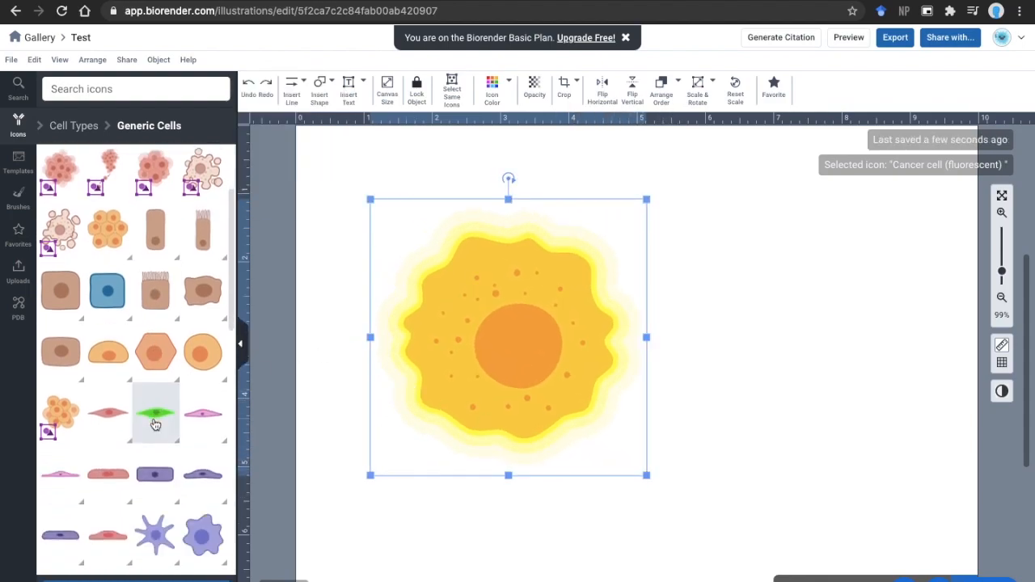
{"action": "scroll", "coordinate": [143, 447], "scroll_direction": "down", "scroll_amount": 2}
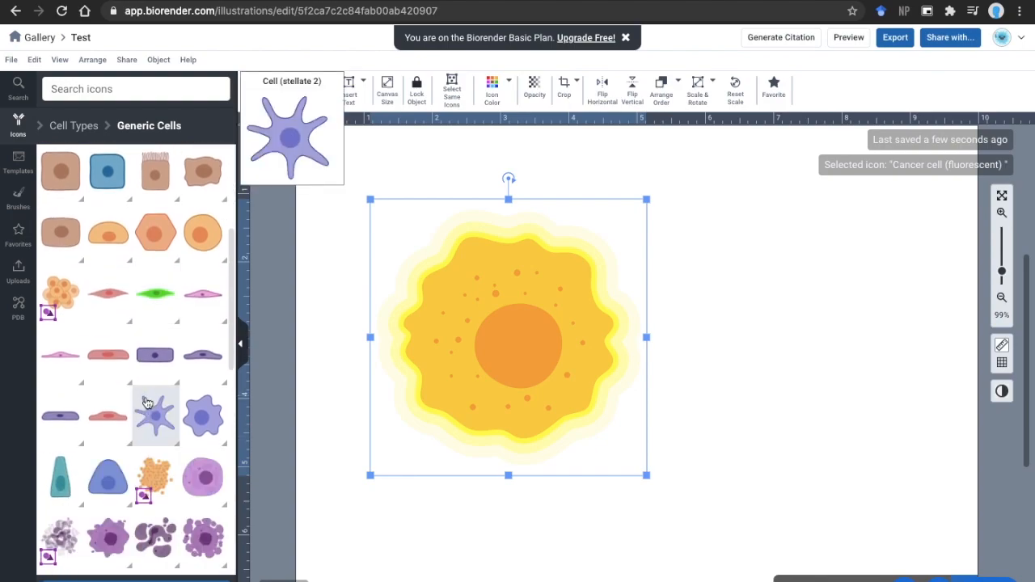
{"action": "mouse_move", "coordinate": [193, 484]}
{"action": "left_click_drag", "start_coordinate": [204, 479], "coordinate": [704, 388]}
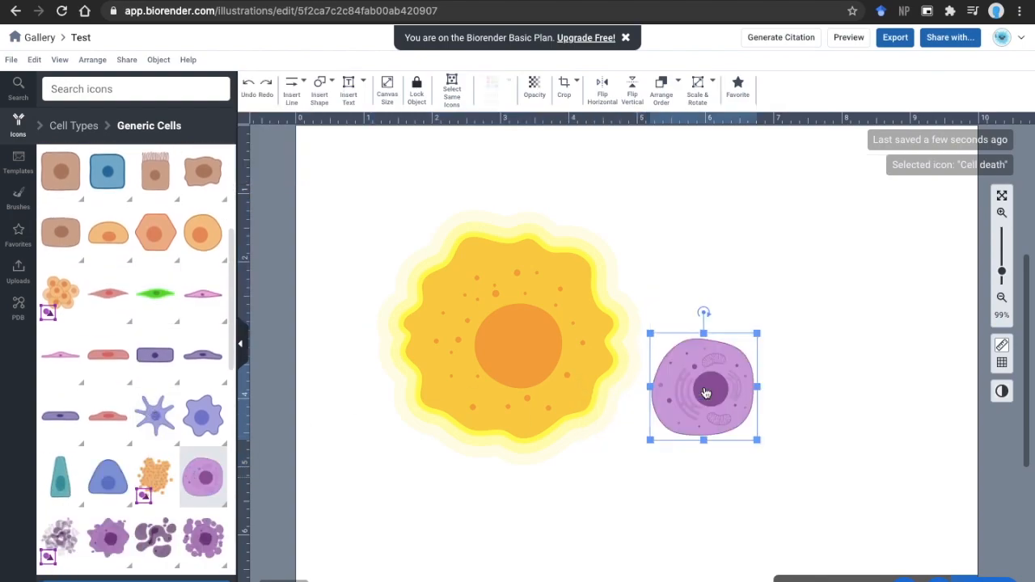
{"action": "left_click_drag", "start_coordinate": [757, 441], "coordinate": [805, 489]}
{"action": "mouse_move", "coordinate": [730, 439]}
{"action": "left_mouse_down"}
{"action": "mouse_move", "coordinate": [716, 439]}
{"action": "mouse_move", "coordinate": [742, 430]}
{"action": "left_mouse_up"}
Step: Group the yellow and purple cells, ungroup them, and group them again
{"action": "left_click_drag", "start_coordinate": [323, 156], "coordinate": [872, 539]}
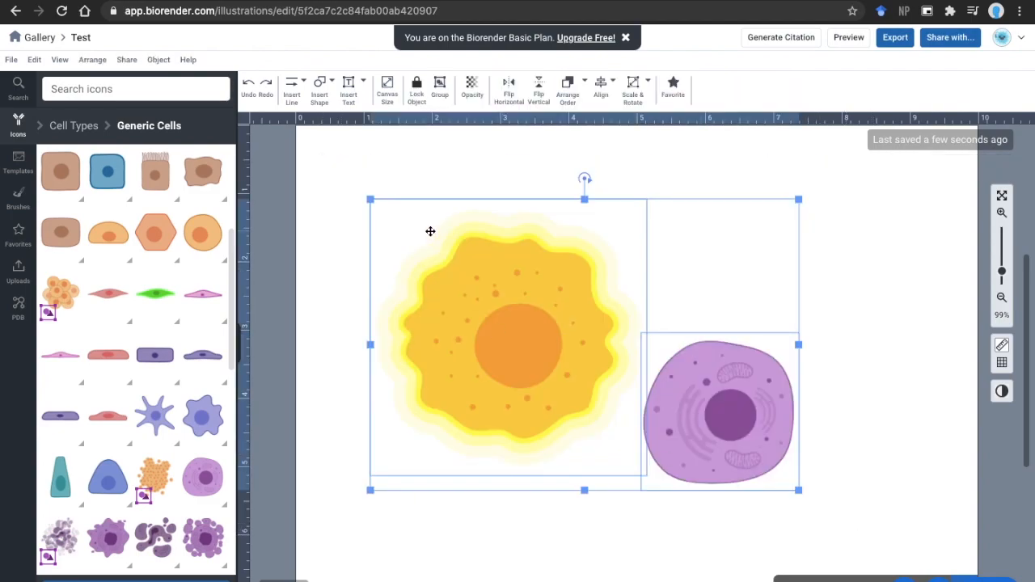
{"action": "left_click", "coordinate": [439, 89]}
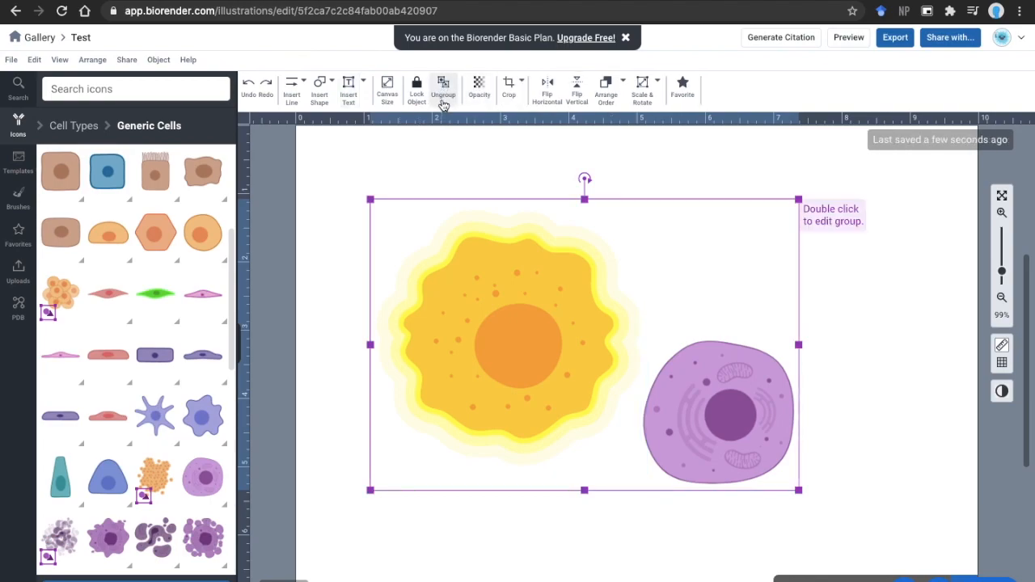
{"action": "left_click", "coordinate": [442, 103]}
{"action": "left_click_drag", "start_coordinate": [362, 144], "coordinate": [884, 518]}
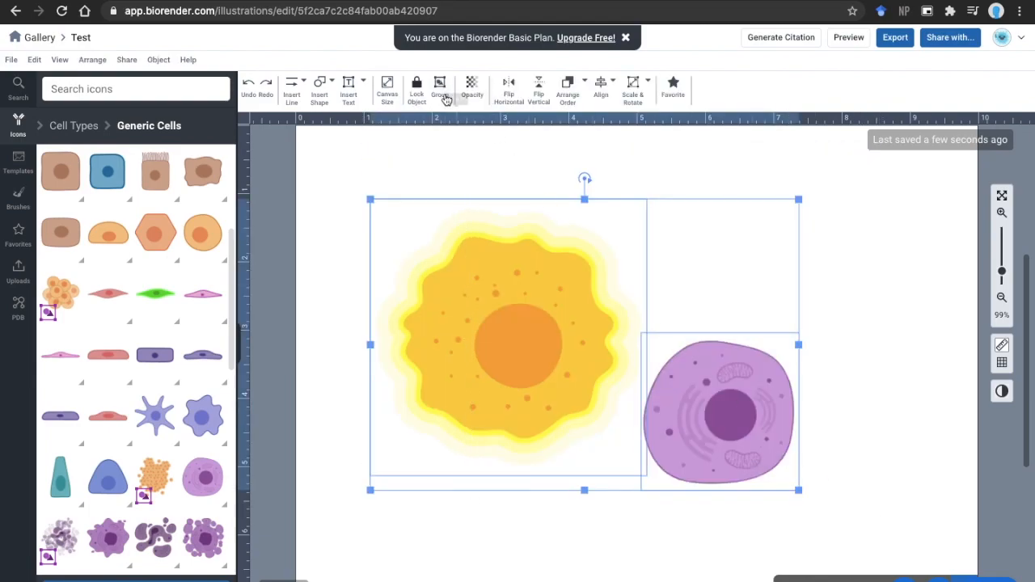
{"action": "left_click", "coordinate": [439, 90]}
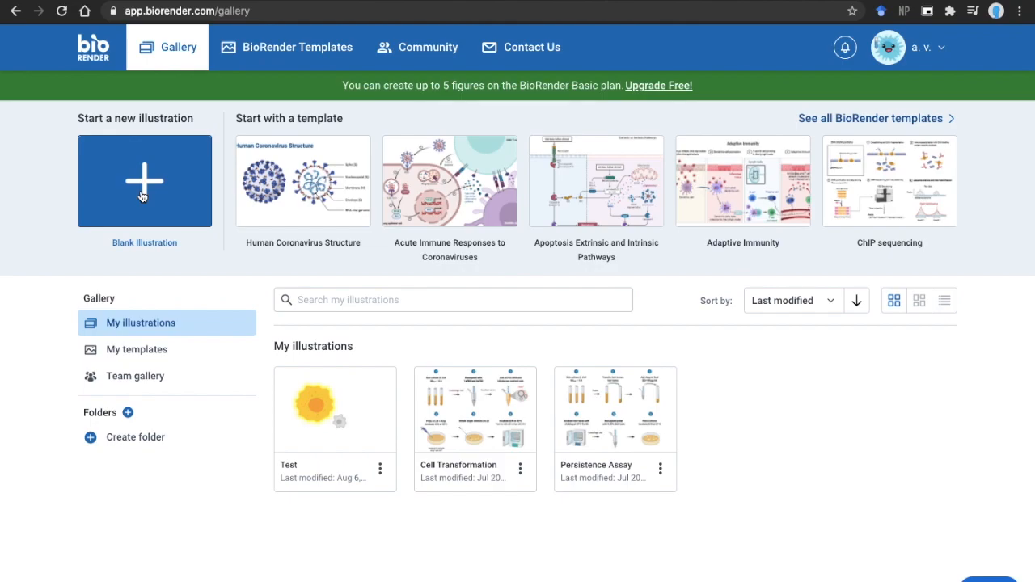
Step: Create a new blank illustration named "Test 2" in the Slide size, 10in x 7in
{"action": "left_click", "coordinate": [143, 195]}
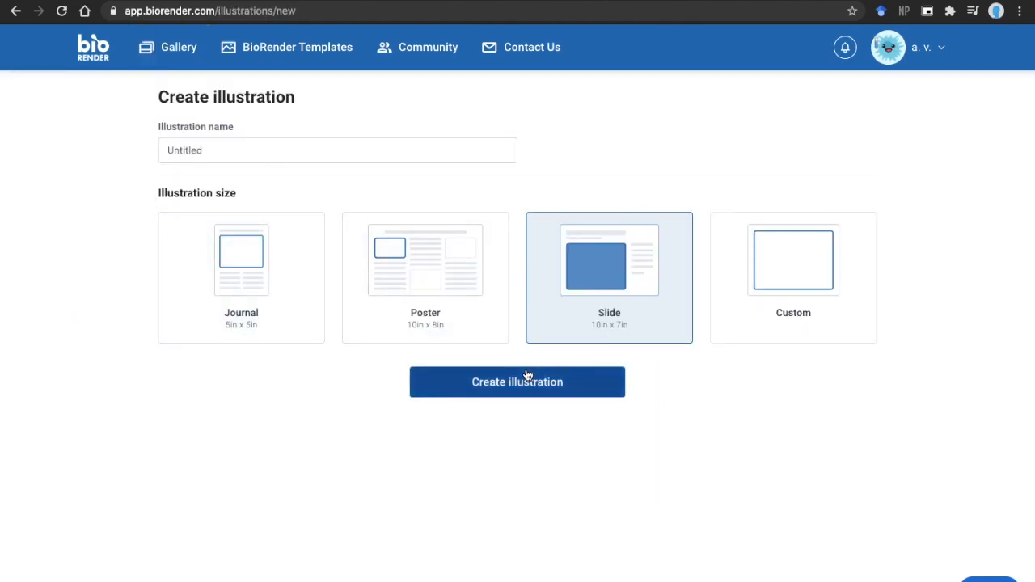
{"action": "left_click", "coordinate": [244, 151]}
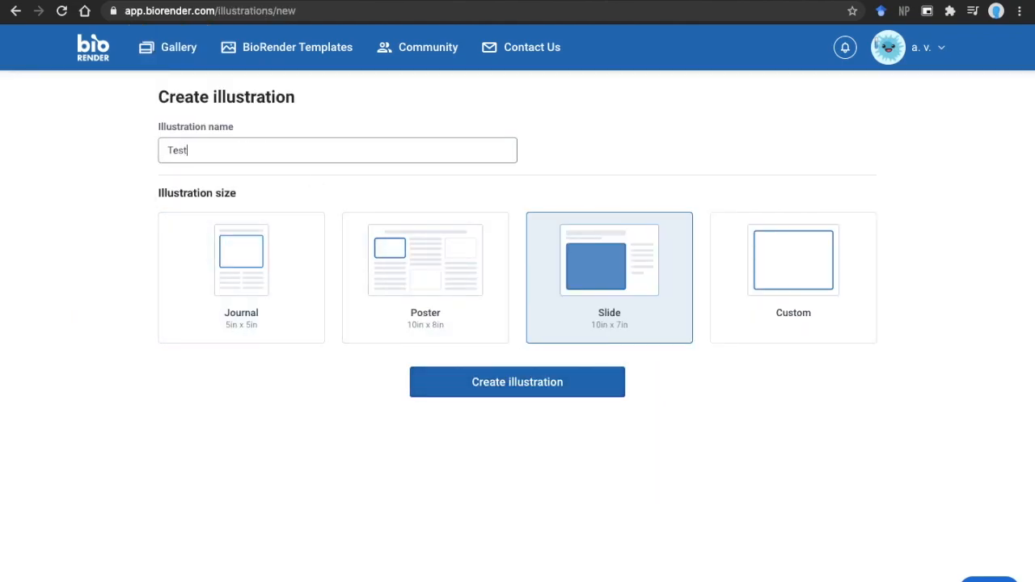
{"action": "type", "text": "Test 2"}
{"action": "left_click", "coordinate": [550, 390]}
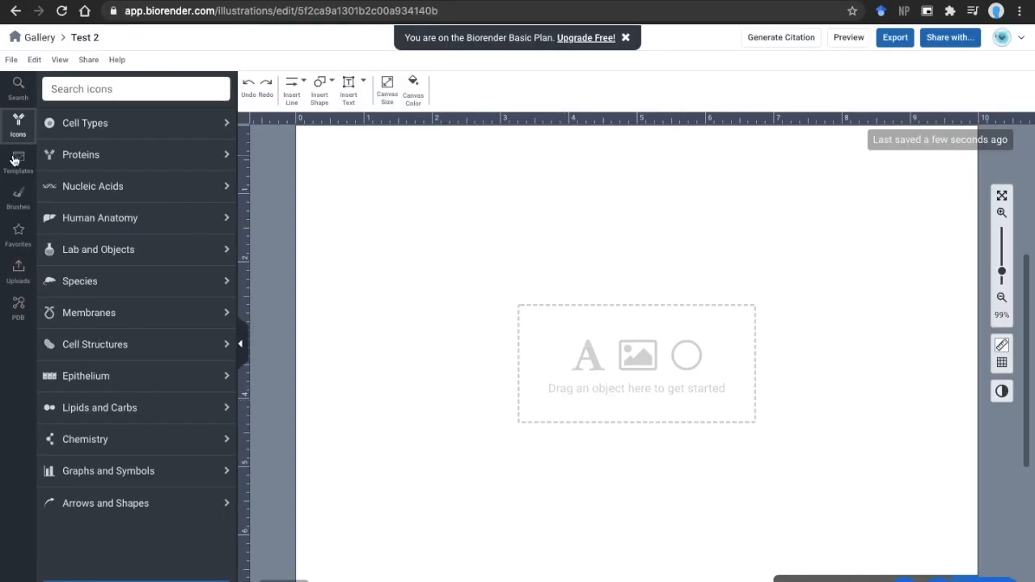
Step: Add the featured "Human Coronavirus Structure" template to the current illustration without replacing it
{"action": "left_click", "coordinate": [16, 159]}
{"action": "scroll", "coordinate": [157, 402], "scroll_direction": "down", "scroll_amount": 1}
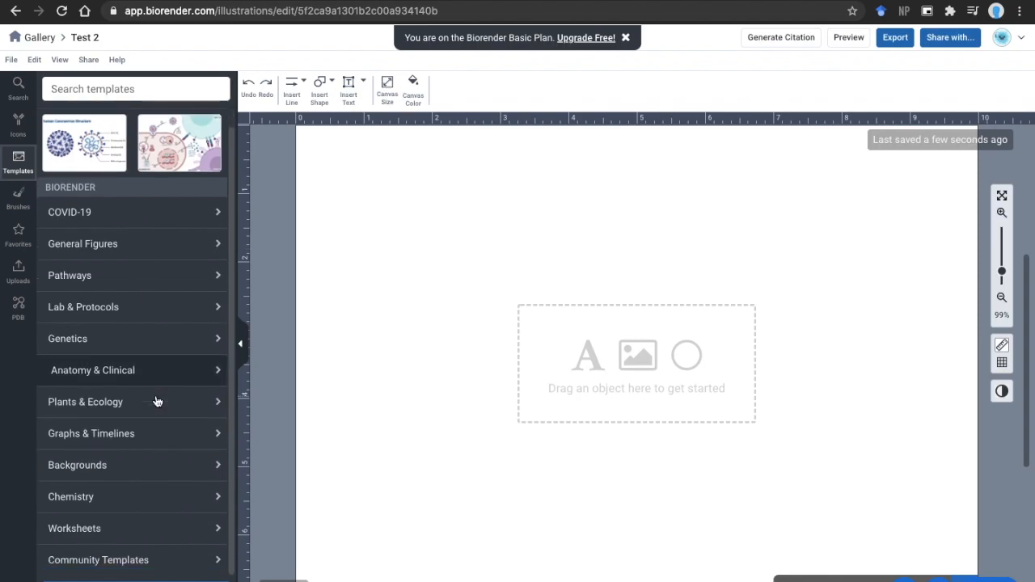
{"action": "scroll", "coordinate": [157, 402], "scroll_direction": "up", "scroll_amount": 1}
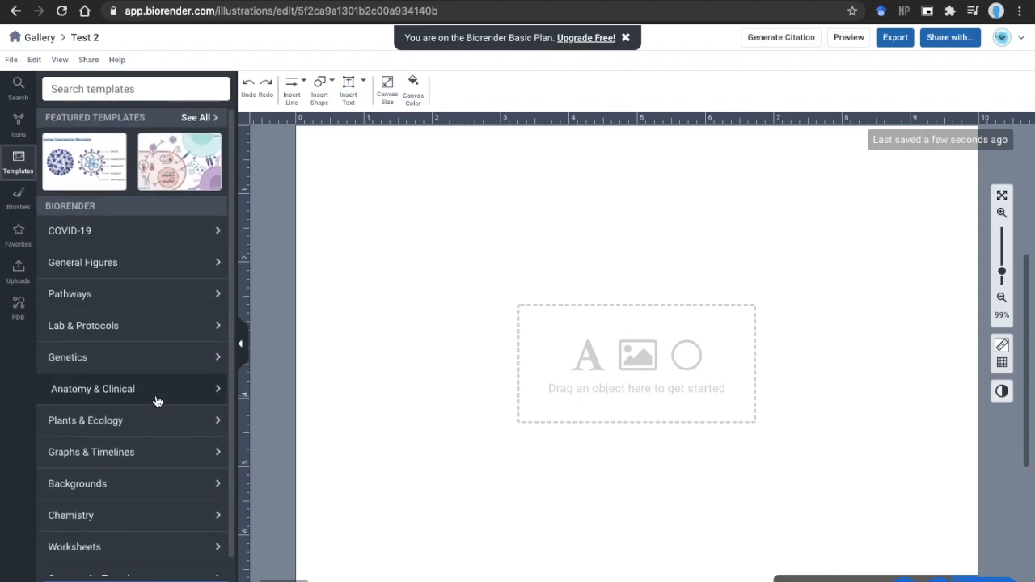
{"action": "left_click", "coordinate": [98, 166]}
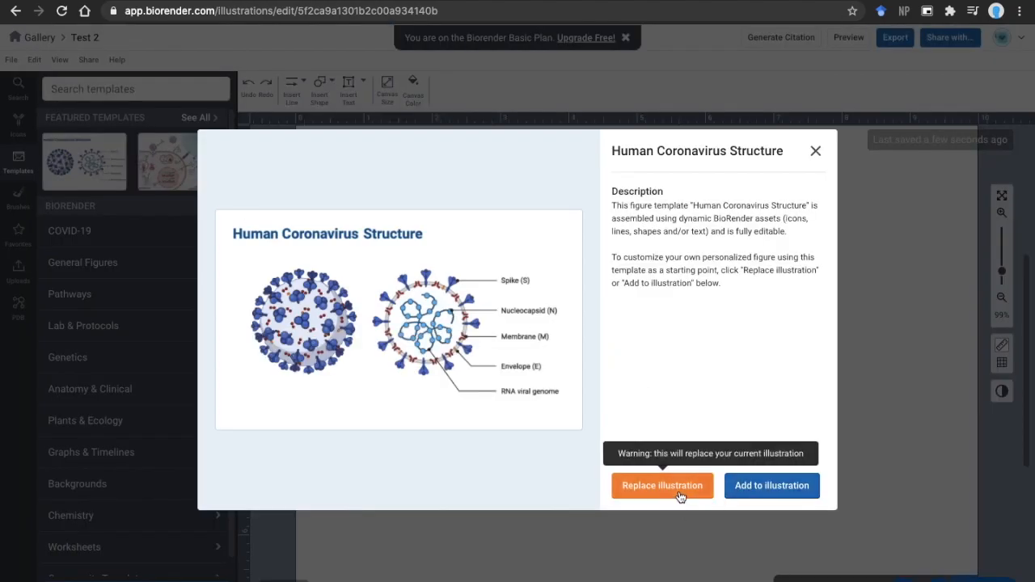
{"action": "left_click", "coordinate": [778, 484]}
Step: Recolor the topmost spike of the cross-section coronavirus orange-red within its group, and leave group editing
{"action": "left_click", "coordinate": [685, 287]}
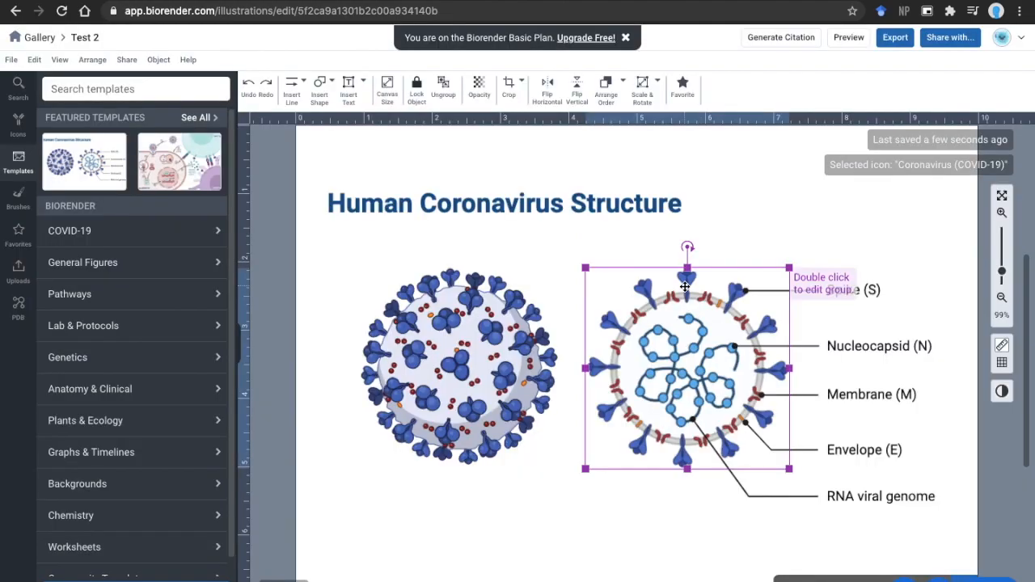
{"action": "double_click", "coordinate": [691, 283]}
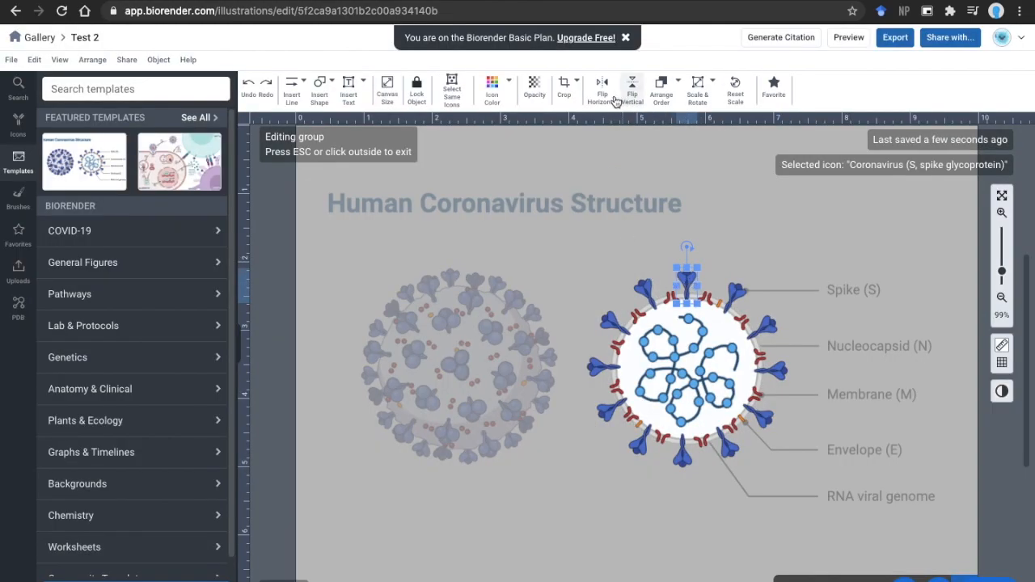
{"action": "left_click", "coordinate": [495, 91]}
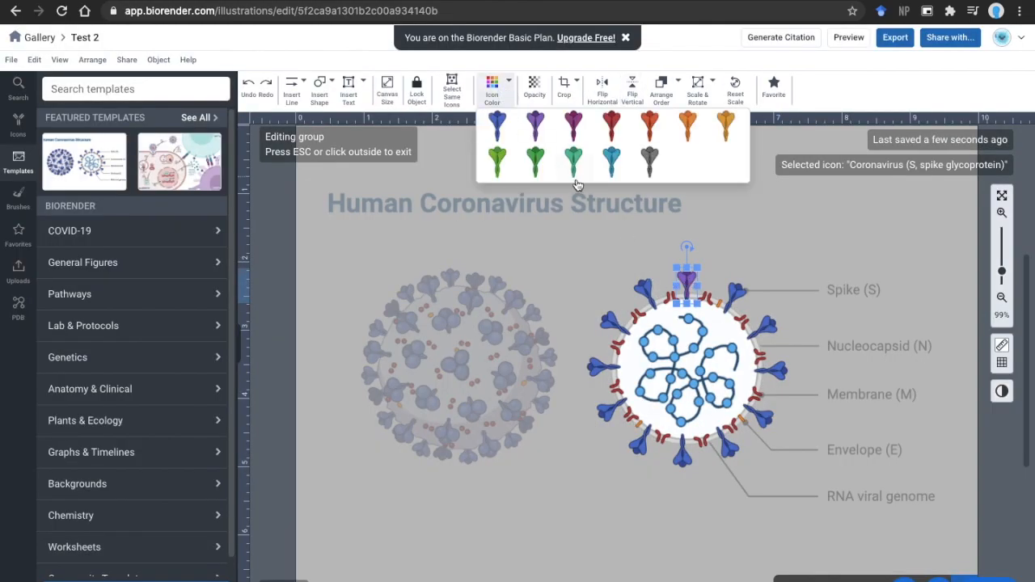
{"action": "left_click", "coordinate": [649, 125]}
{"action": "left_click", "coordinate": [746, 215]}
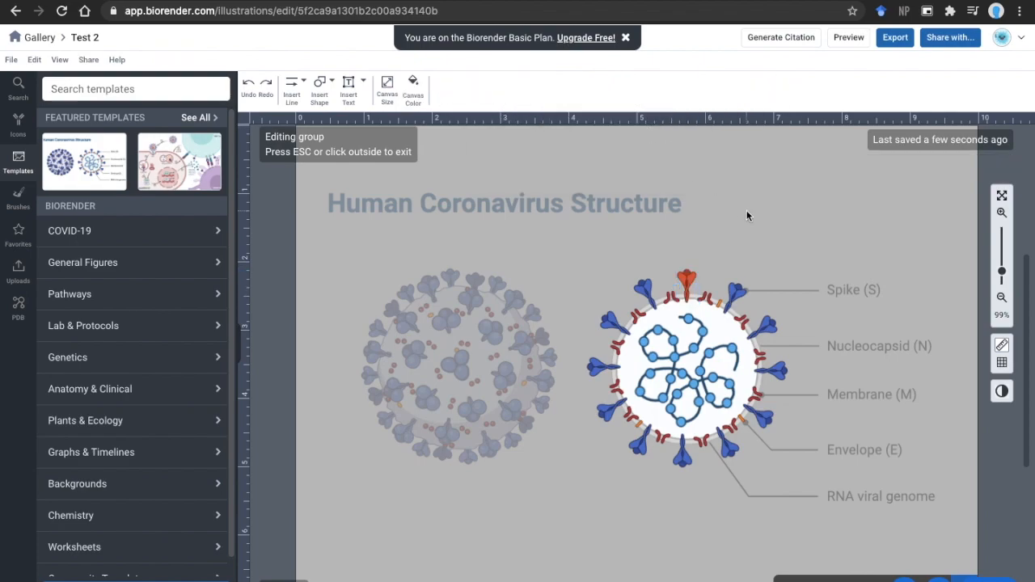
{"action": "left_click", "coordinate": [733, 214]}
Step: Upload the heart image from the Desktop as an icon named "heart" and place it on the canvas
{"action": "left_click", "coordinate": [20, 275]}
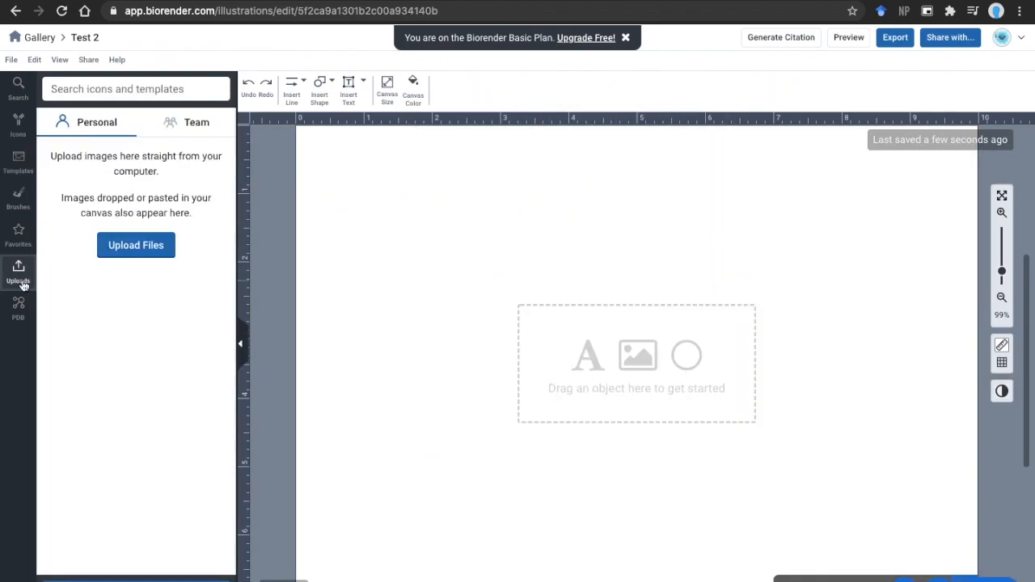
{"action": "left_click", "coordinate": [136, 246]}
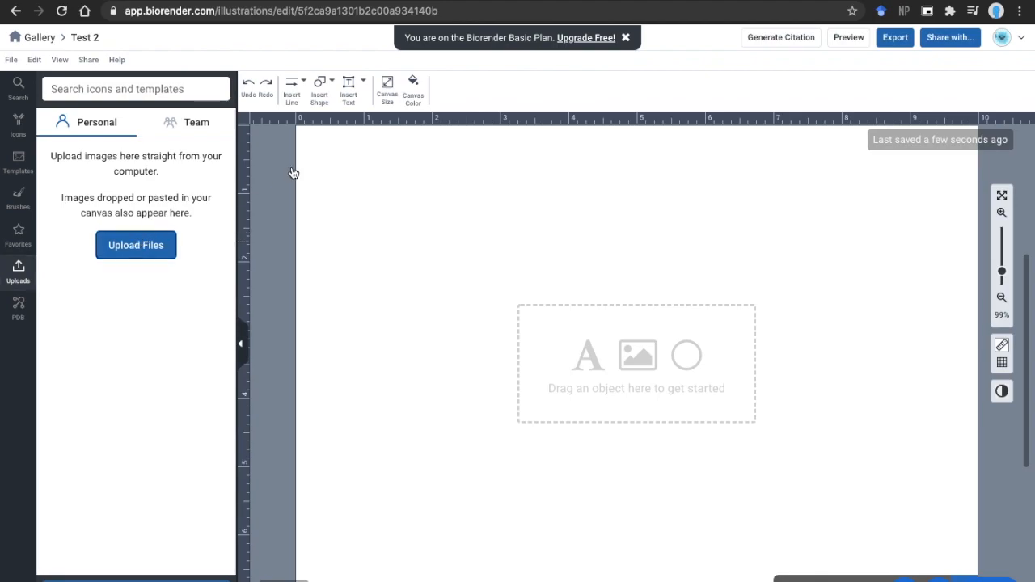
{"action": "left_click", "coordinate": [378, 139]}
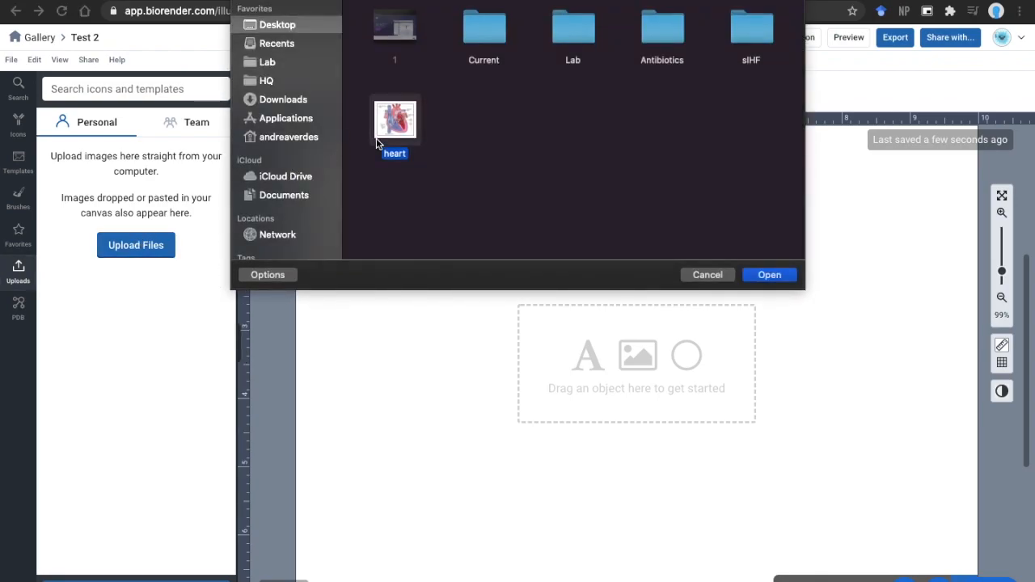
{"action": "double_click", "coordinate": [378, 142]}
{"action": "type", "text": "heart"}
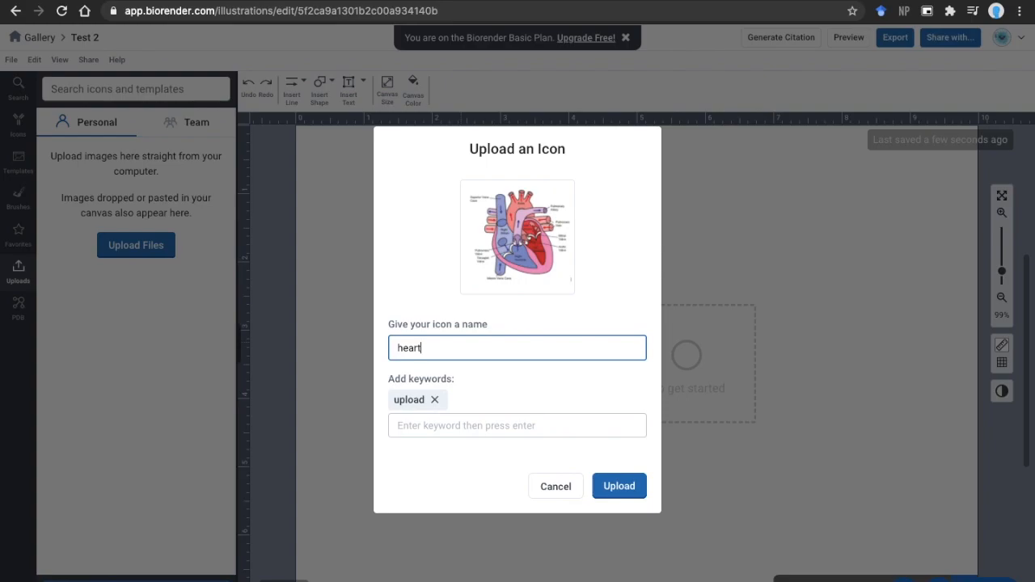
{"action": "left_click", "coordinate": [612, 495]}
{"action": "left_click_drag", "start_coordinate": [60, 291], "coordinate": [639, 297]}
Step: Draw a plain solid line across the heart image and bend it to trace the outer wall's left side and underside
{"action": "left_click", "coordinate": [292, 87]}
{"action": "mouse_move", "coordinate": [315, 121]}
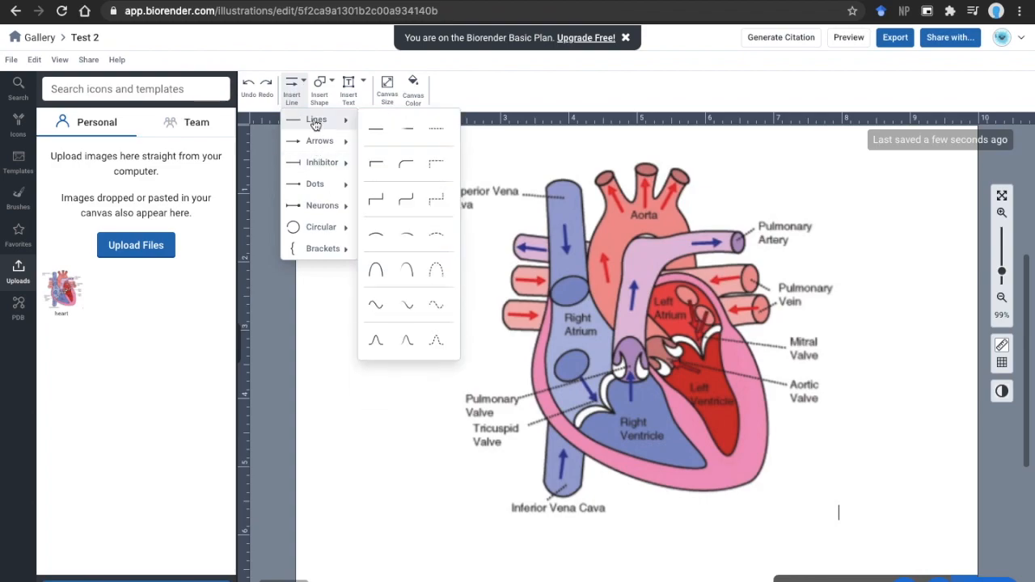
{"action": "left_click", "coordinate": [376, 128]}
{"action": "mouse_move", "coordinate": [550, 284]}
{"action": "left_mouse_down"}
{"action": "mouse_move", "coordinate": [541, 329]}
{"action": "mouse_move", "coordinate": [757, 476]}
{"action": "left_mouse_up"}
{"action": "left_click_drag", "start_coordinate": [653, 385], "coordinate": [535, 352]}
{"action": "left_click_drag", "start_coordinate": [645, 414], "coordinate": [535, 383]}
{"action": "mouse_move", "coordinate": [645, 429]}
{"action": "left_mouse_down"}
{"action": "mouse_move", "coordinate": [544, 411]}
{"action": "mouse_move", "coordinate": [578, 450]}
{"action": "left_mouse_up"}
{"action": "left_click_drag", "start_coordinate": [667, 462], "coordinate": [625, 476]}
Step: Continue the traced line around the heart's lower tip and up the right outer wall to the left atrium
{"action": "mouse_move", "coordinate": [692, 476]}
{"action": "left_mouse_down"}
{"action": "mouse_move", "coordinate": [700, 491]}
{"action": "mouse_move", "coordinate": [744, 484]}
{"action": "mouse_move", "coordinate": [754, 354]}
{"action": "left_mouse_up"}
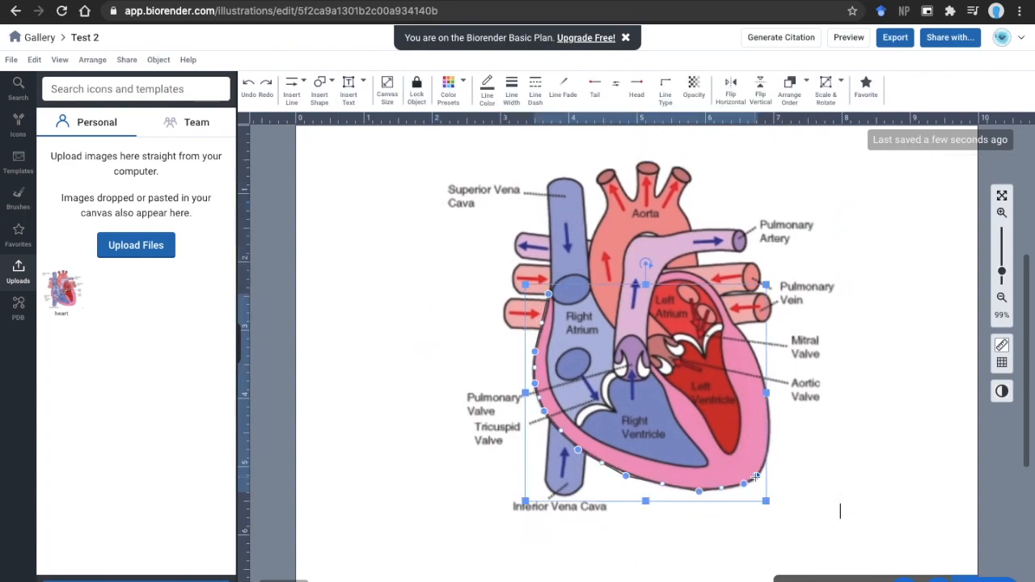
{"action": "left_click_drag", "start_coordinate": [748, 419], "coordinate": [762, 472]}
{"action": "left_click_drag", "start_coordinate": [759, 413], "coordinate": [770, 430]}
{"action": "left_click_drag", "start_coordinate": [763, 392], "coordinate": [770, 393]}
{"action": "mouse_move", "coordinate": [754, 354]}
{"action": "left_mouse_down"}
{"action": "mouse_move", "coordinate": [774, 395]}
{"action": "mouse_move", "coordinate": [702, 280]}
{"action": "left_mouse_up"}
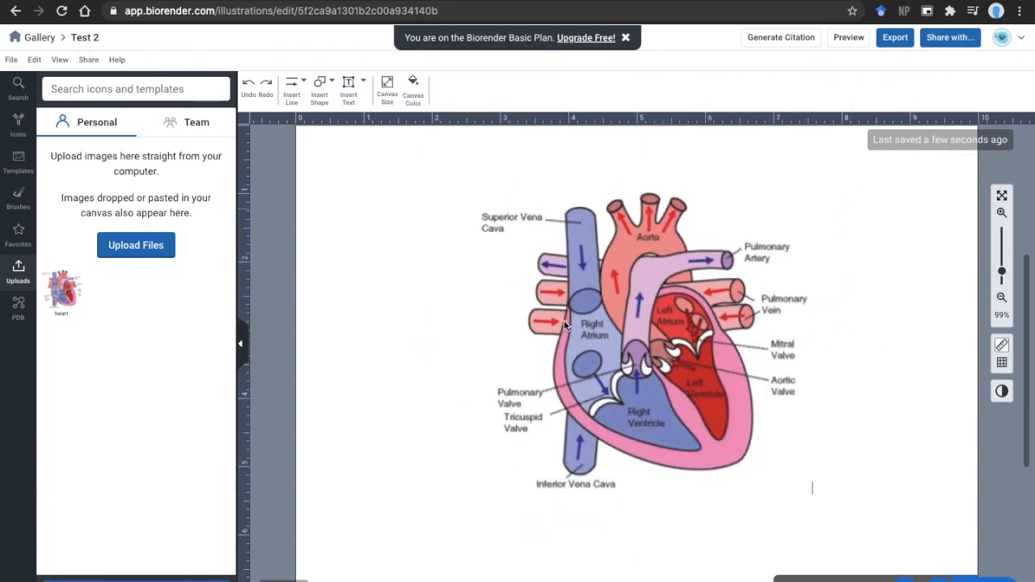
Step: Shrink the uploaded heart image slightly and move it to the right side of the page
{"action": "left_click", "coordinate": [582, 336]}
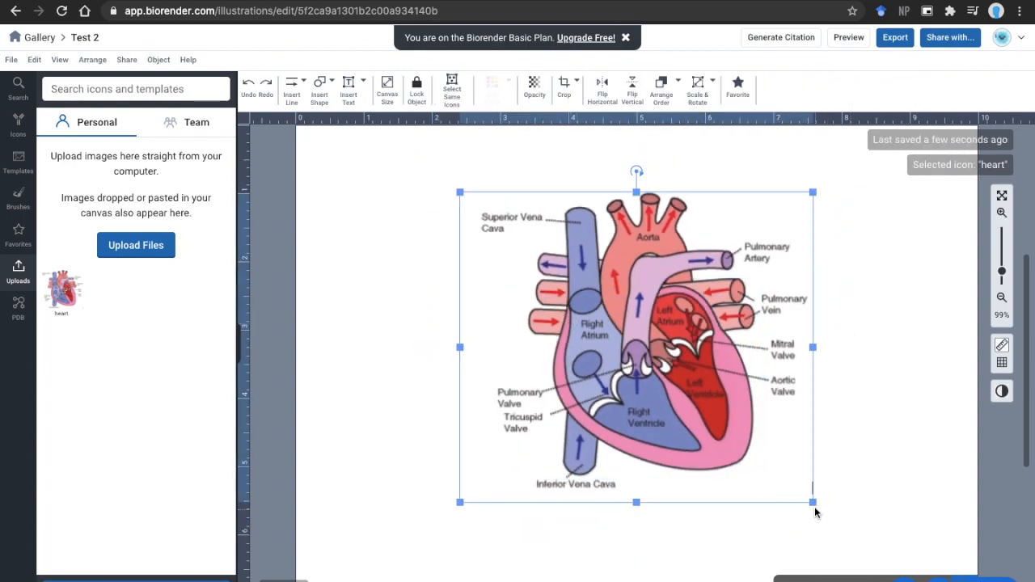
{"action": "left_click_drag", "start_coordinate": [811, 501], "coordinate": [784, 476]}
{"action": "left_click_drag", "start_coordinate": [672, 399], "coordinate": [776, 384]}
Step: Browse the Human Anatomy icons, looking through the Cardiovascular System and Human Figure categories
{"action": "left_click", "coordinate": [17, 128]}
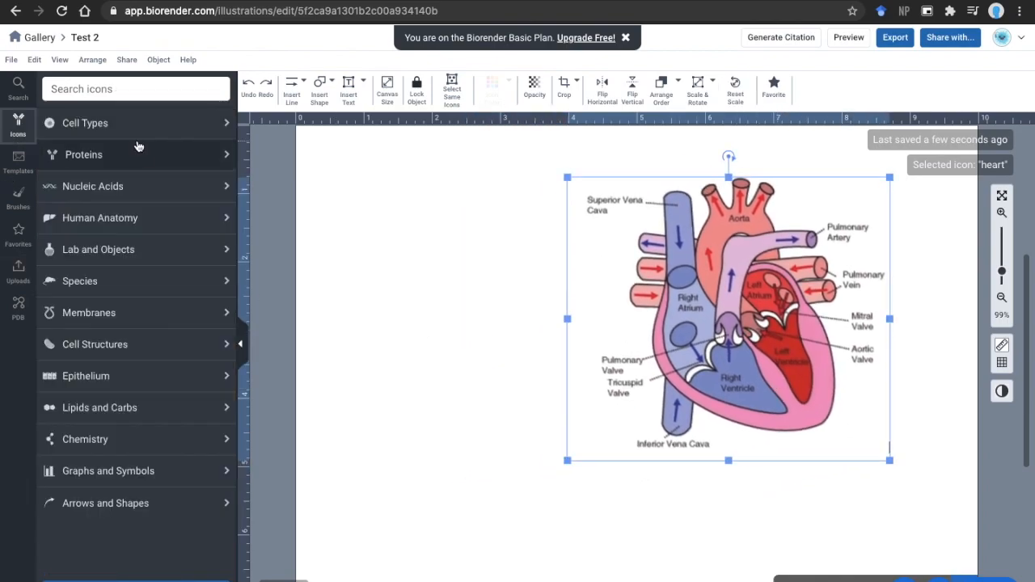
{"action": "left_click", "coordinate": [153, 215]}
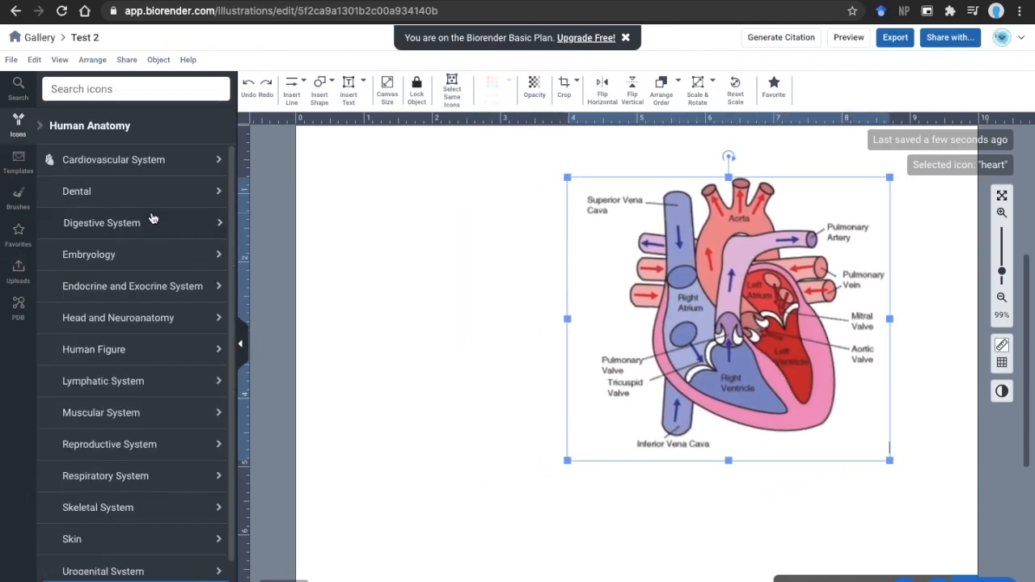
{"action": "left_click", "coordinate": [141, 162]}
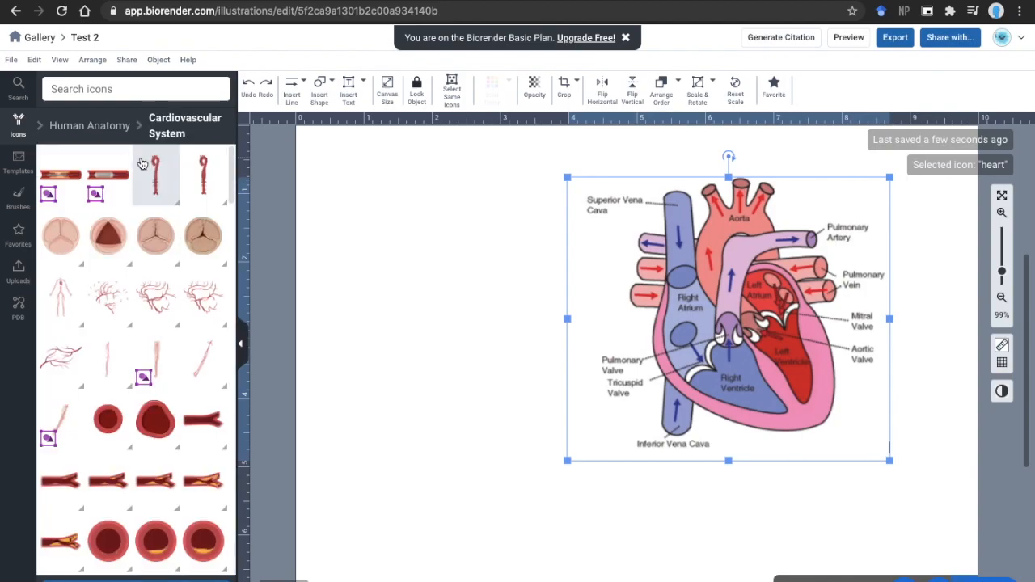
{"action": "left_click", "coordinate": [68, 123]}
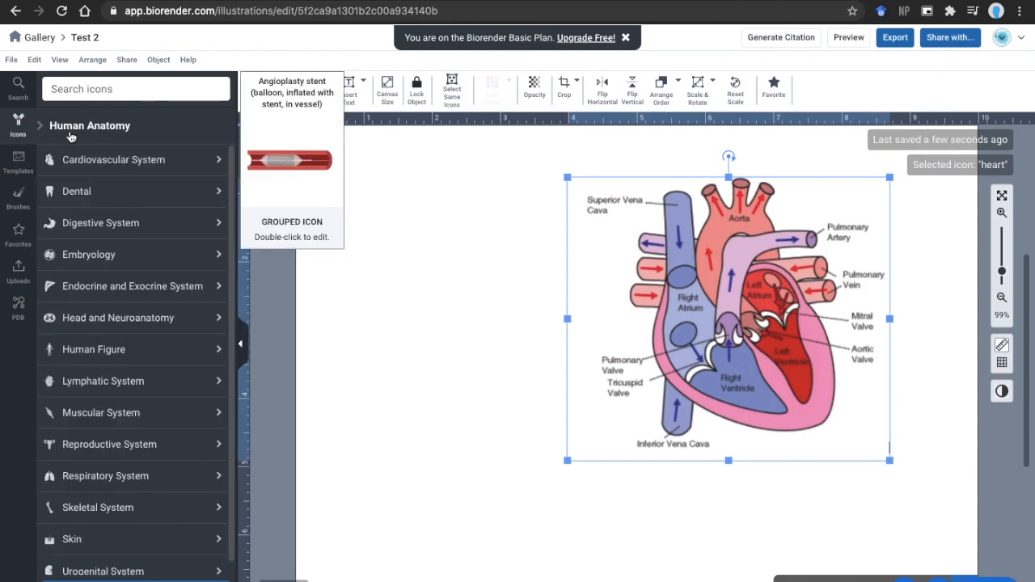
{"action": "left_click", "coordinate": [122, 351]}
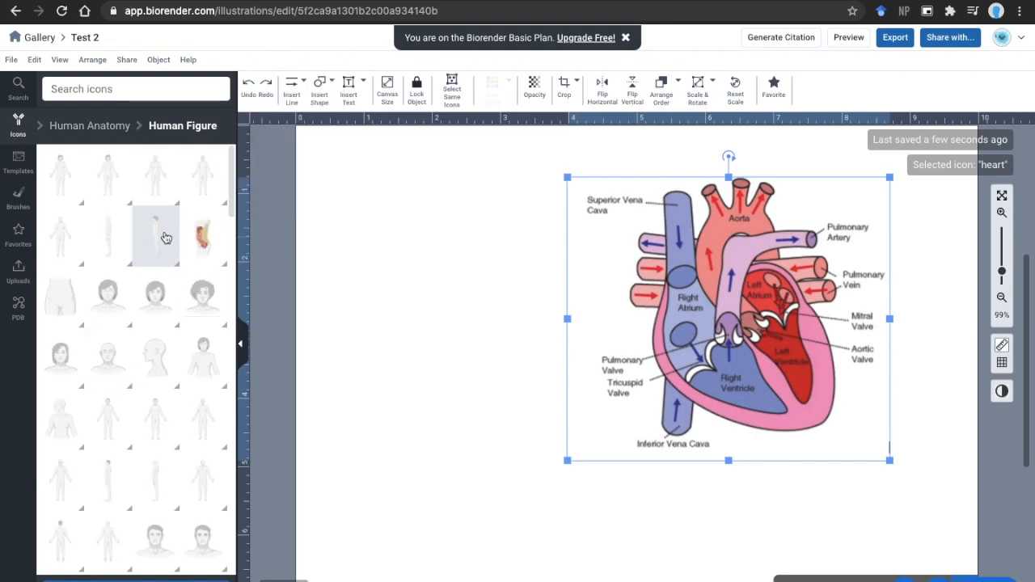
{"action": "mouse_move", "coordinate": [140, 195]}
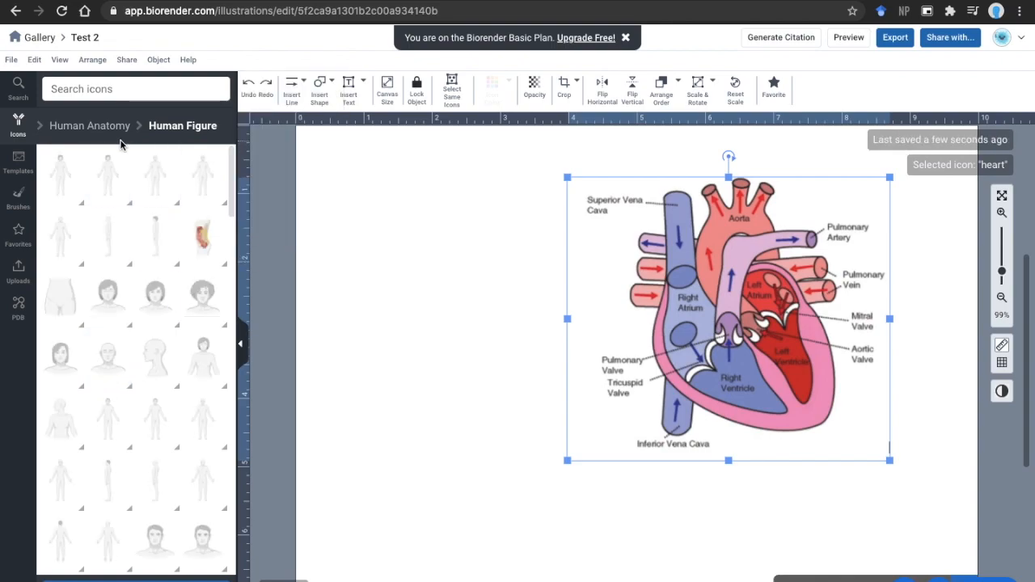
Step: Place a circulatory system figure from the Cardiovascular System icons on the page's lower left and enlarge it
{"action": "left_click", "coordinate": [113, 127]}
{"action": "left_click", "coordinate": [127, 160]}
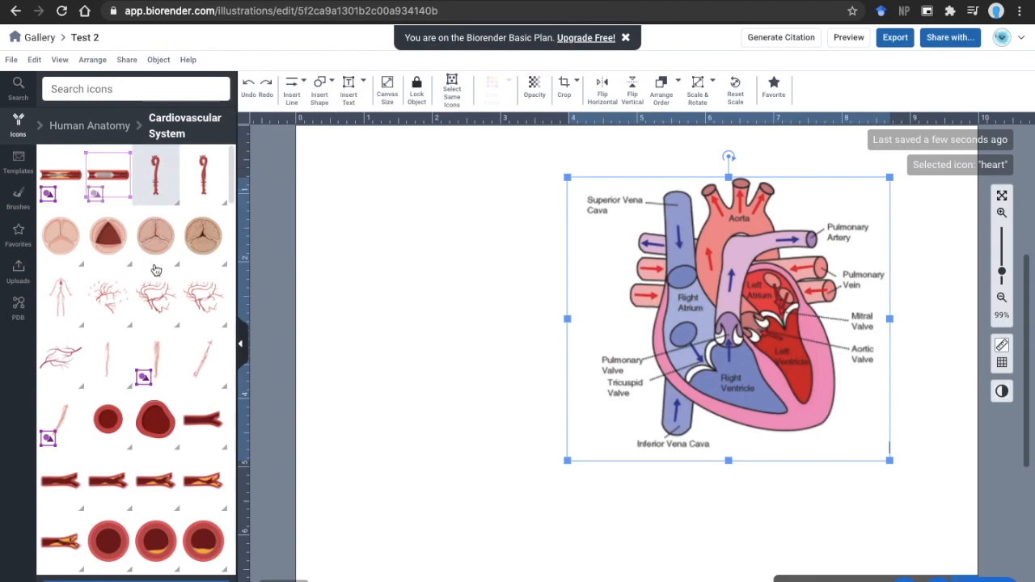
{"action": "scroll", "coordinate": [177, 380], "scroll_direction": "down", "scroll_amount": 5}
{"action": "scroll", "coordinate": [178, 384], "scroll_direction": "down", "scroll_amount": 5}
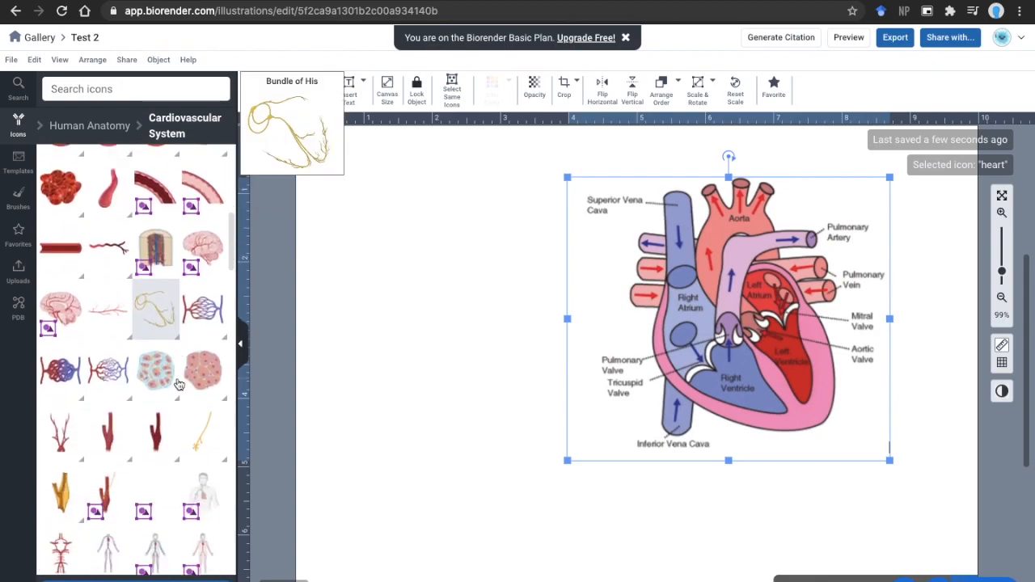
{"action": "scroll", "coordinate": [179, 385], "scroll_direction": "down", "scroll_amount": 3}
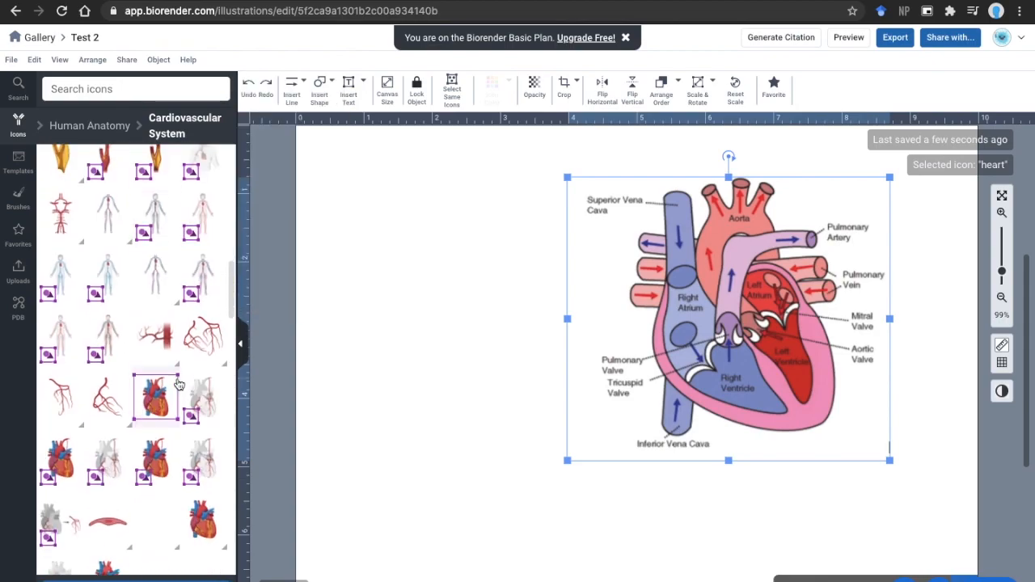
{"action": "scroll", "coordinate": [178, 385], "scroll_direction": "up", "scroll_amount": 1}
{"action": "mouse_move", "coordinate": [158, 260]}
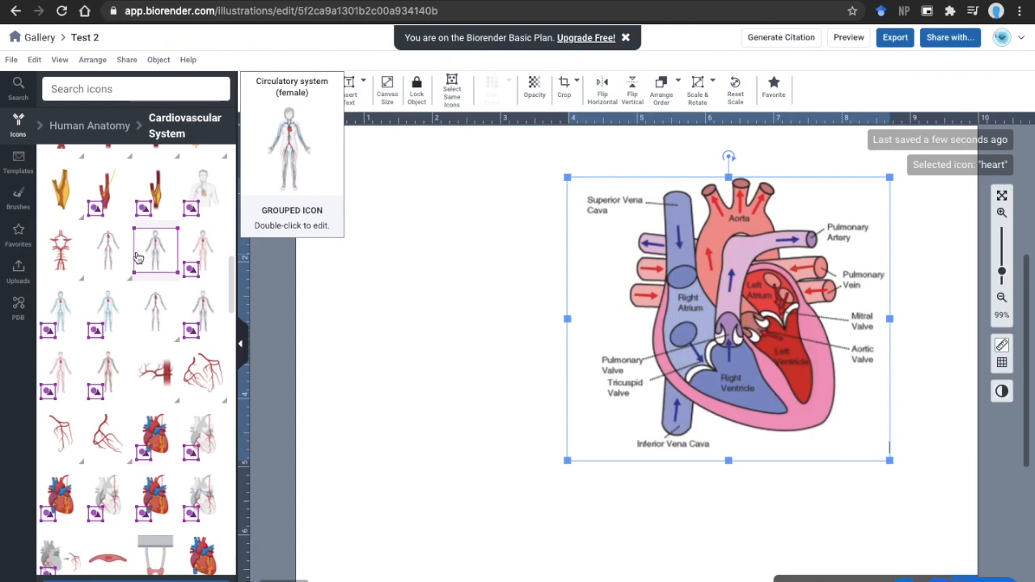
{"action": "mouse_move", "coordinate": [127, 256]}
{"action": "left_click_drag", "start_coordinate": [127, 256], "coordinate": [372, 459]}
{"action": "left_click_drag", "start_coordinate": [425, 370], "coordinate": [445, 306]}
{"action": "left_click_drag", "start_coordinate": [386, 379], "coordinate": [381, 408]}
{"action": "left_click", "coordinate": [400, 216]}
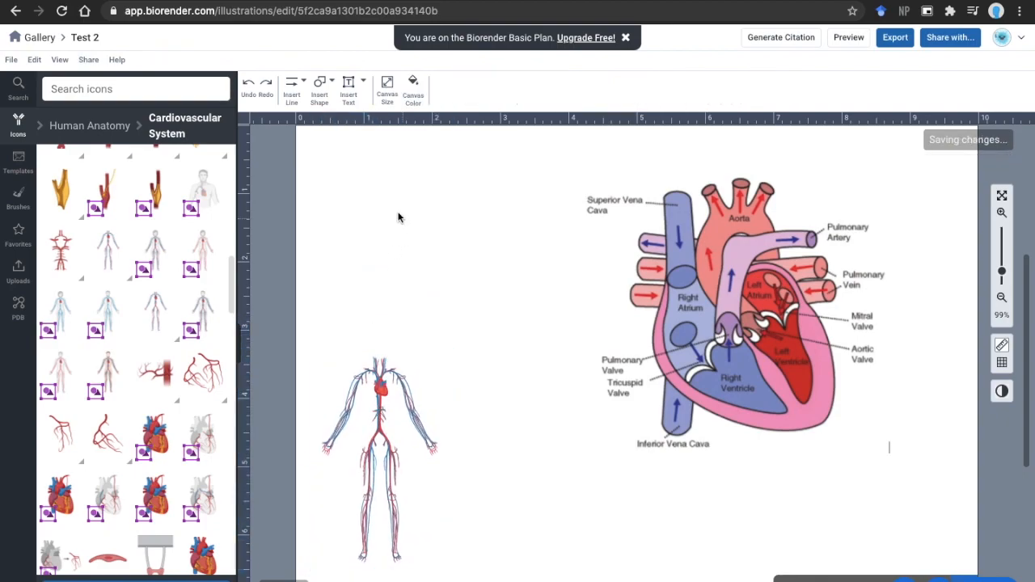
Step: Look through the Shapes - 2D icons in the Arrows and Shapes category
{"action": "left_click", "coordinate": [69, 127]}
{"action": "left_click", "coordinate": [16, 126]}
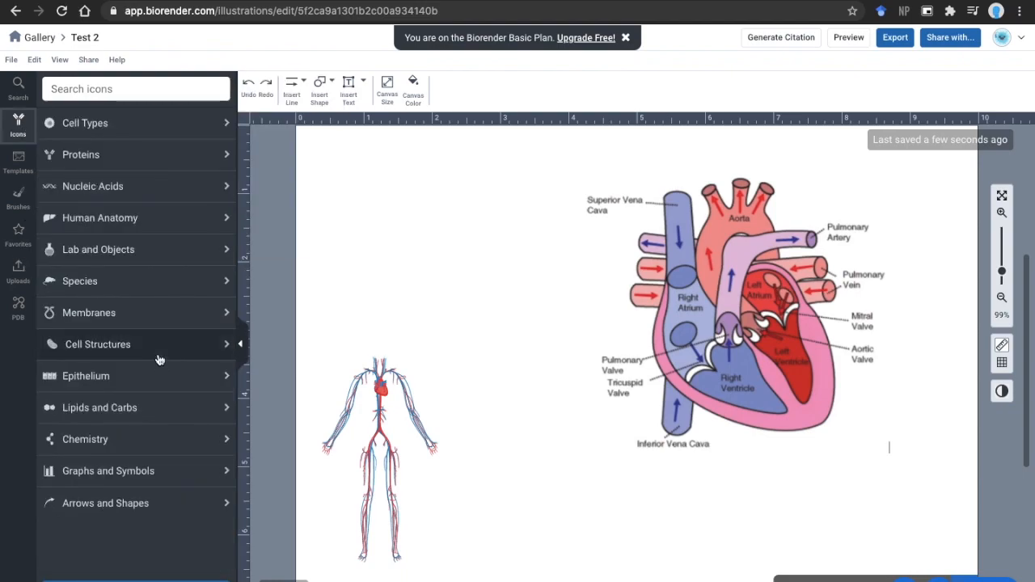
{"action": "left_click", "coordinate": [153, 502]}
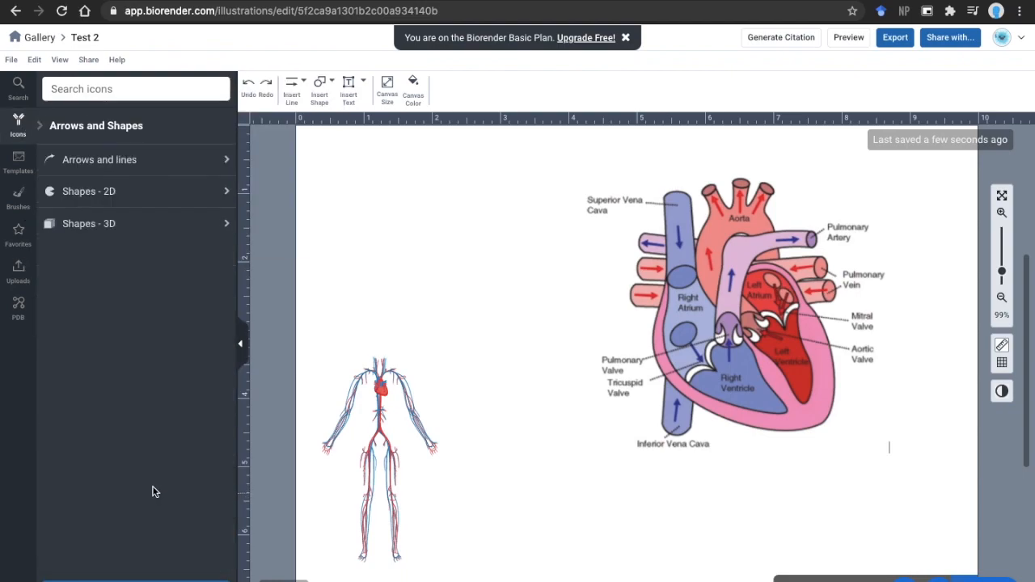
{"action": "left_click", "coordinate": [170, 198]}
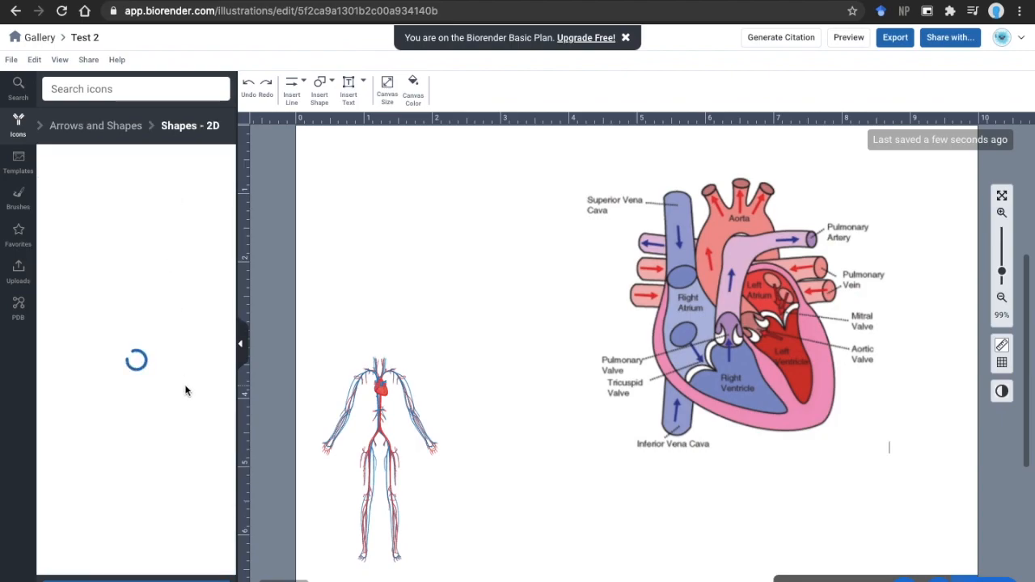
{"action": "scroll", "coordinate": [185, 392], "scroll_direction": "down", "scroll_amount": 4}
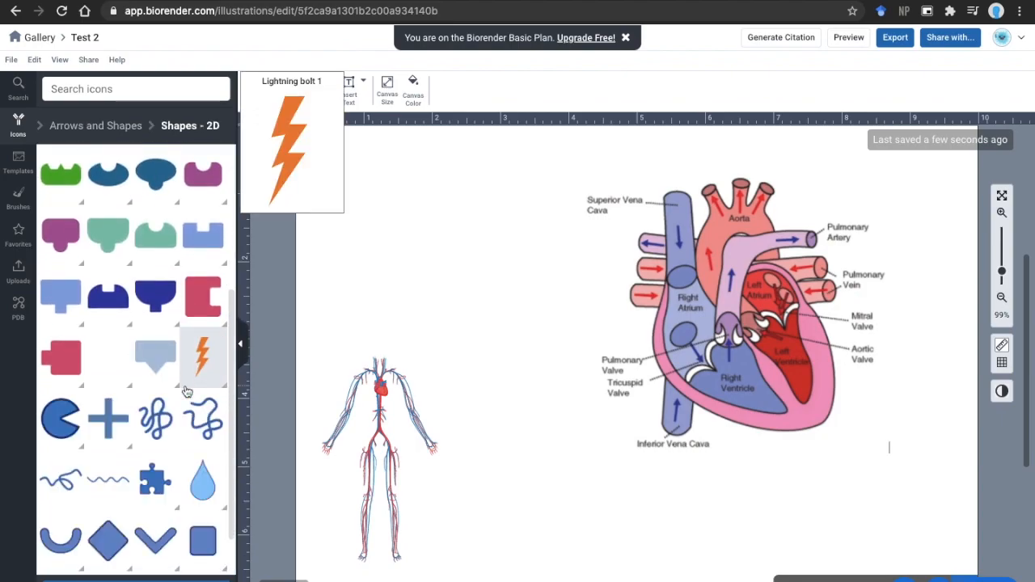
{"action": "scroll", "coordinate": [185, 392], "scroll_direction": "down", "scroll_amount": 1}
{"action": "scroll", "coordinate": [185, 391], "scroll_direction": "up", "scroll_amount": 5}
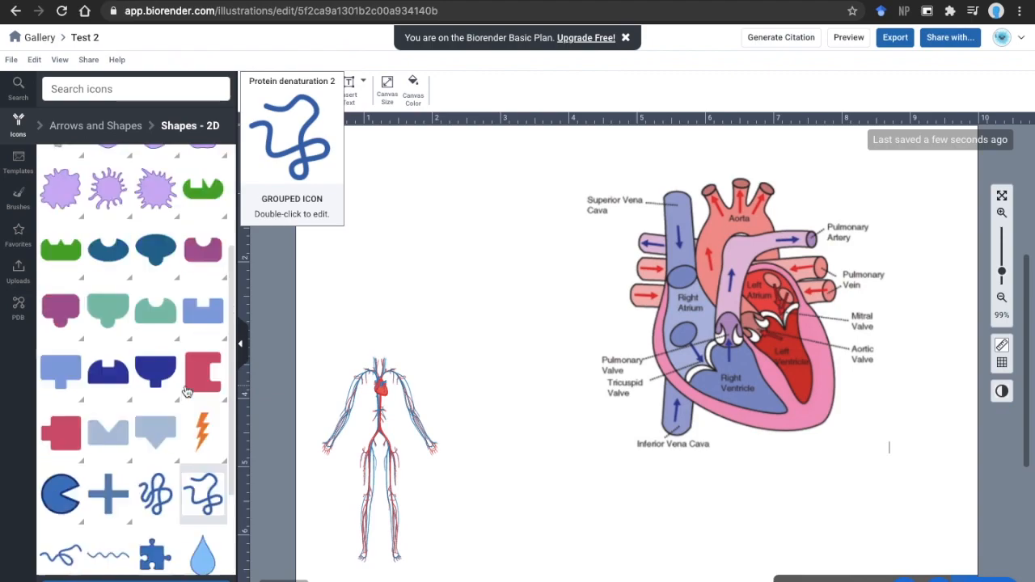
Step: Place the S-shaped tapered curving arrow from Arrows and lines beside the figure's heart and enlarge it toward the heart image
{"action": "left_click", "coordinate": [116, 129]}
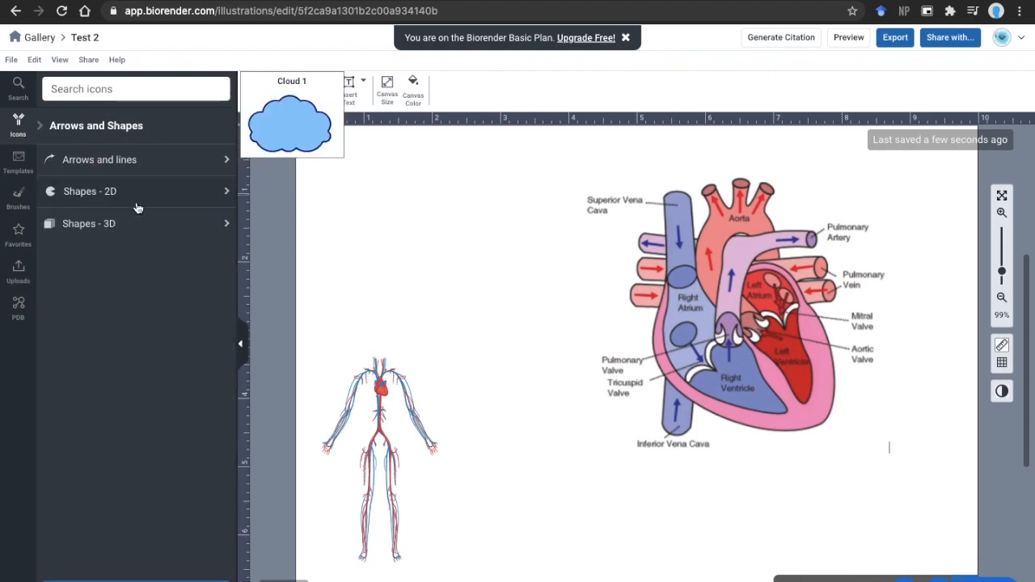
{"action": "left_click", "coordinate": [136, 160]}
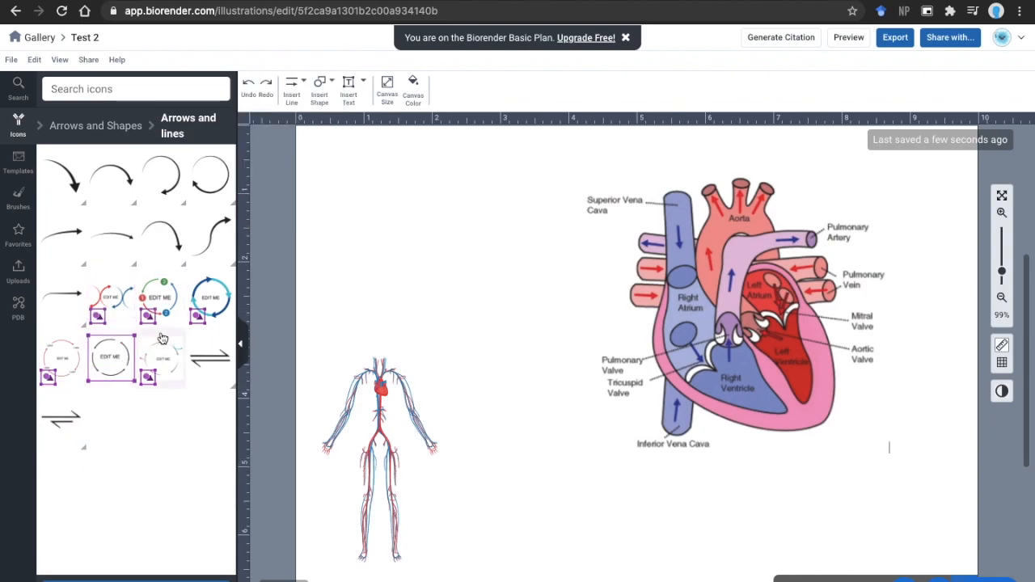
{"action": "left_click_drag", "start_coordinate": [217, 247], "coordinate": [416, 364]}
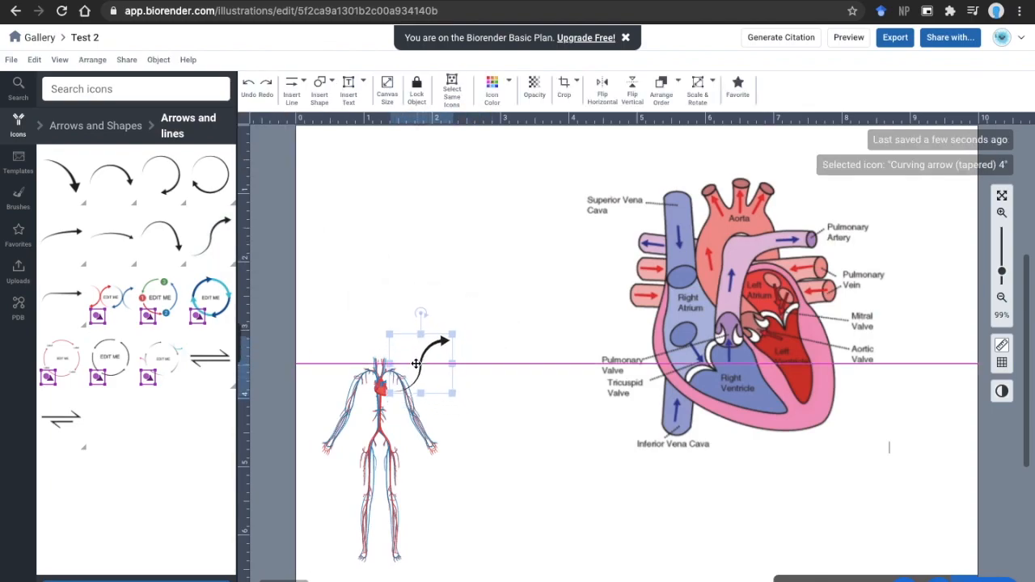
{"action": "left_click_drag", "start_coordinate": [452, 334], "coordinate": [641, 325]}
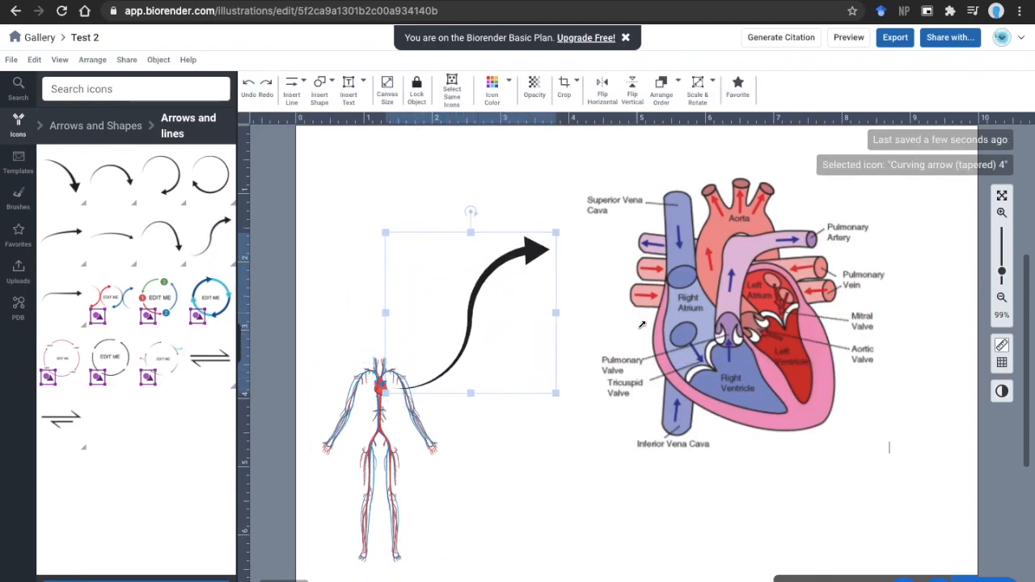
Step: Rotate the curved arrow slightly clockwise and shift it and the circulatory figure a little to the right
{"action": "left_click_drag", "start_coordinate": [471, 212], "coordinate": [500, 243]}
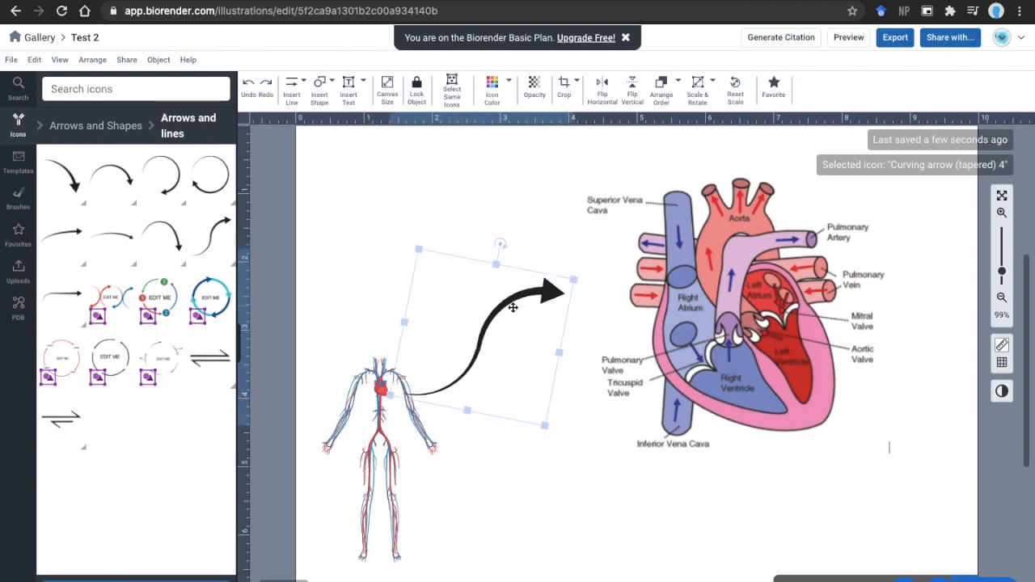
{"action": "left_click_drag", "start_coordinate": [401, 400], "coordinate": [412, 400]}
{"action": "left_click", "coordinate": [558, 177]}
{"action": "left_click_drag", "start_coordinate": [373, 445], "coordinate": [390, 445]}
{"action": "left_click", "coordinate": [562, 461]}
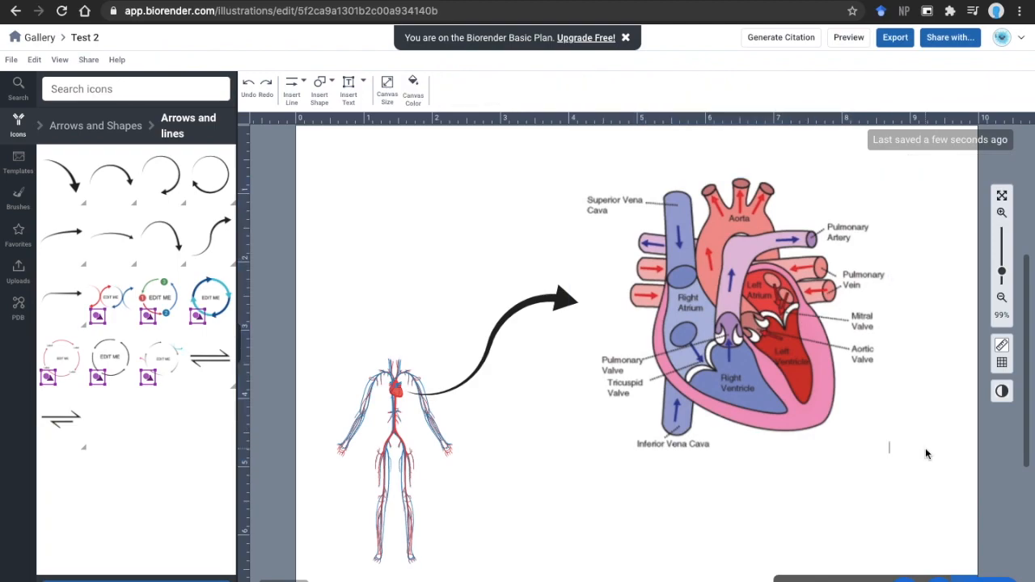
Step: Place the Bundle of His icon from the Cardiovascular System category over the heart image, scaled and aligned to its chambers
{"action": "left_click", "coordinate": [17, 164]}
{"action": "left_click", "coordinate": [17, 126]}
{"action": "left_click", "coordinate": [142, 128]}
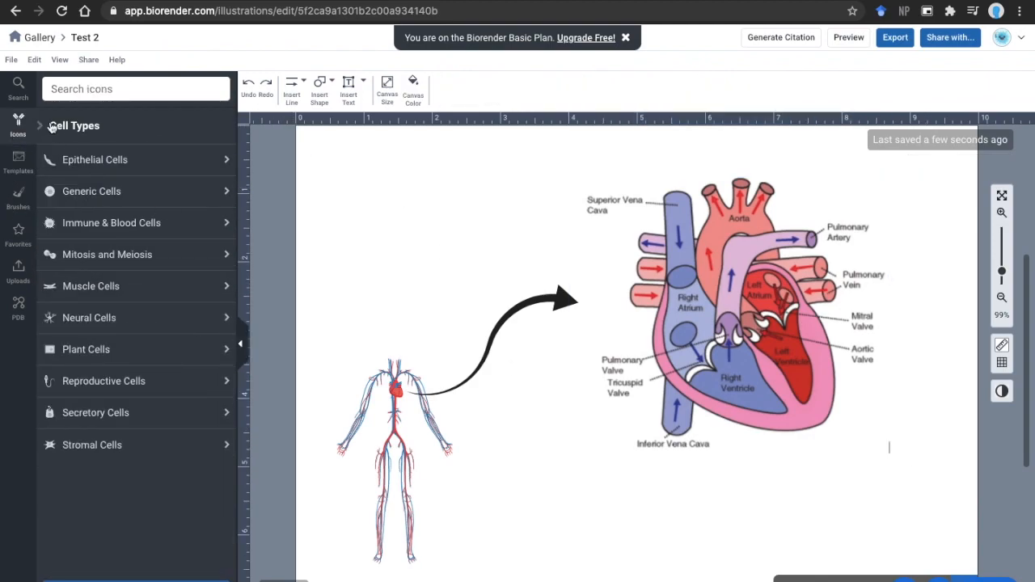
{"action": "left_click", "coordinate": [28, 136]}
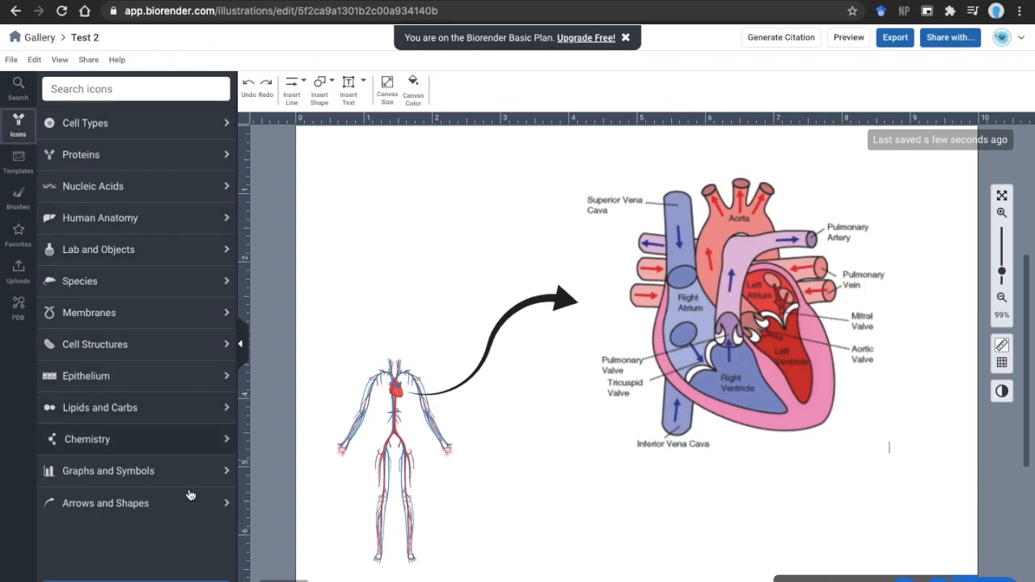
{"action": "left_click", "coordinate": [121, 217]}
{"action": "left_click", "coordinate": [142, 160]}
{"action": "scroll", "coordinate": [189, 332], "scroll_direction": "down", "scroll_amount": 5}
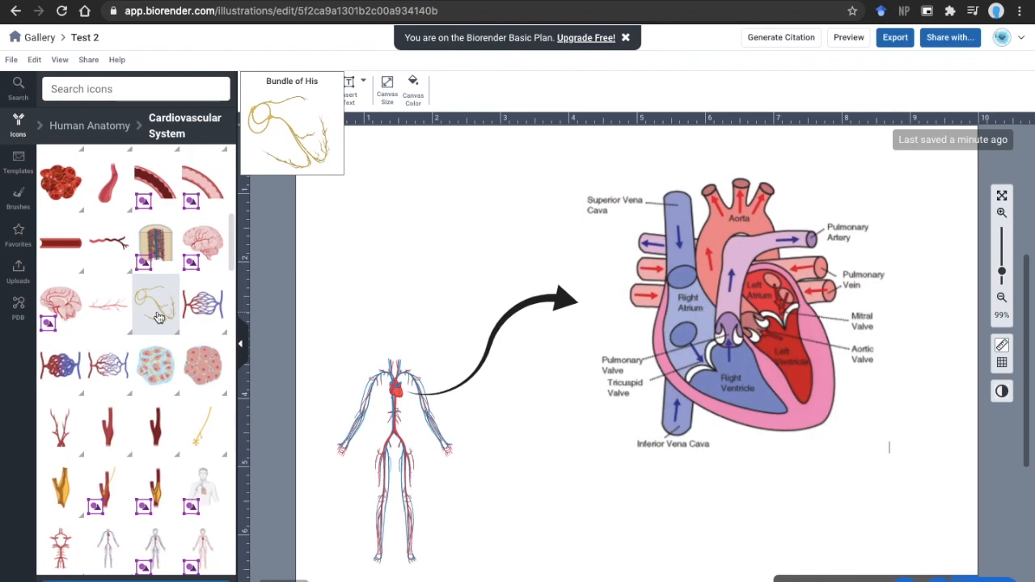
{"action": "left_click_drag", "start_coordinate": [159, 317], "coordinate": [797, 408]}
{"action": "left_click_drag", "start_coordinate": [689, 296], "coordinate": [666, 276]}
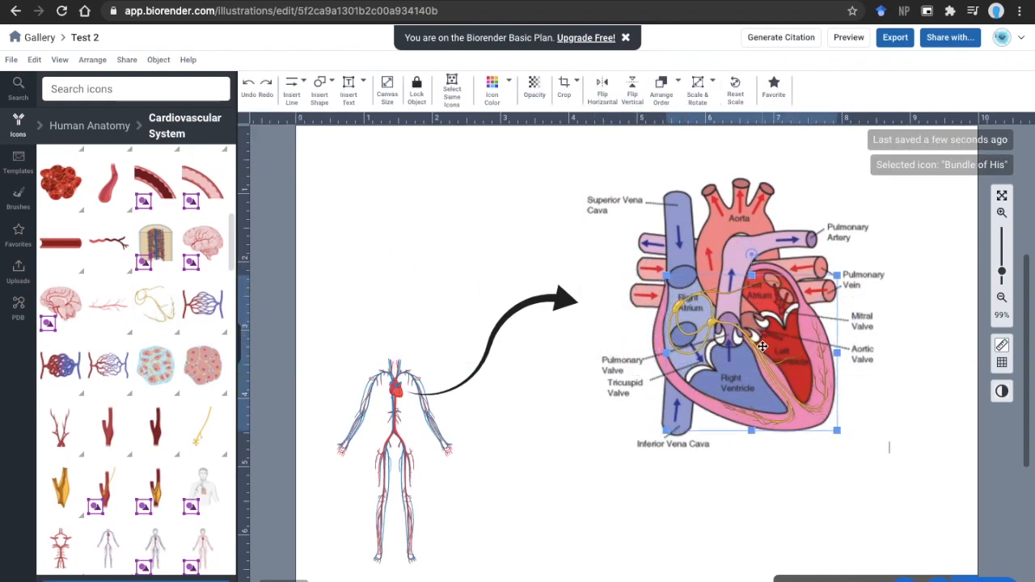
{"action": "left_click_drag", "start_coordinate": [712, 322], "coordinate": [713, 326]}
Step: Recolor the Bundle of His icon with the red color variant and deselect it
{"action": "left_click", "coordinate": [506, 86]}
{"action": "left_click", "coordinate": [612, 161]}
{"action": "left_click", "coordinate": [510, 84]}
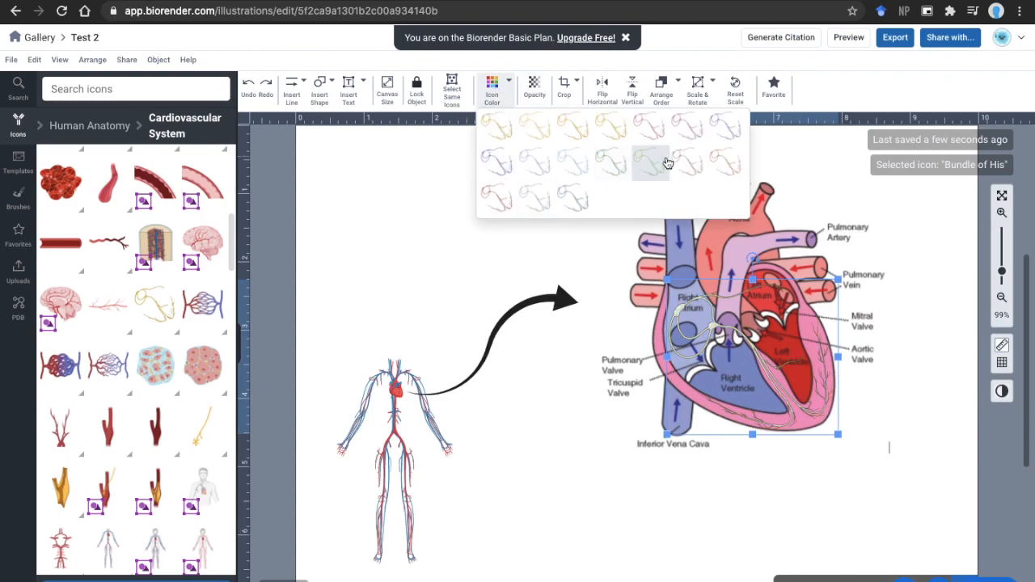
{"action": "left_click", "coordinate": [497, 202]}
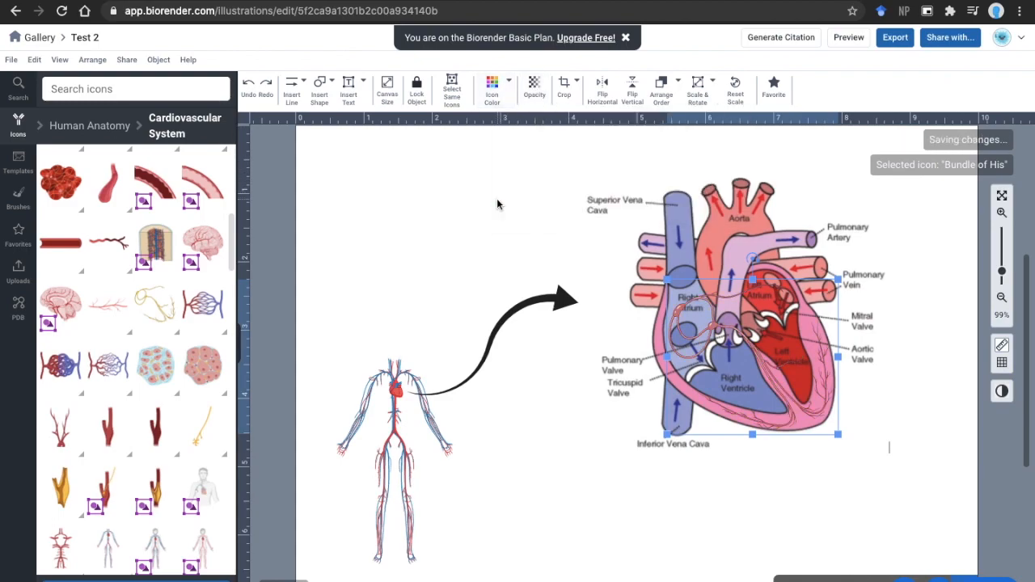
{"action": "left_click", "coordinate": [458, 278]}
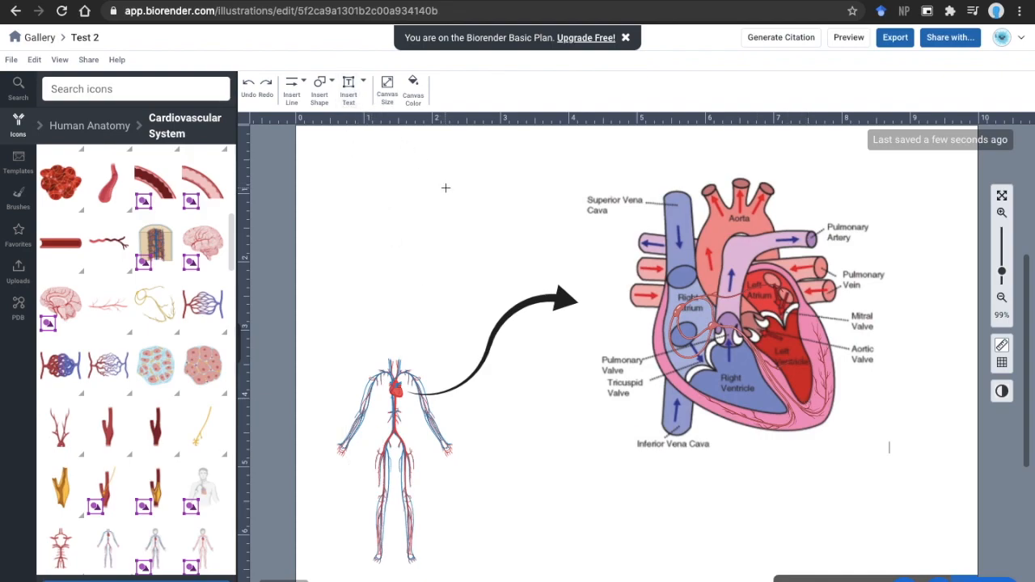
Step: Add the text label "Bundles of His", widen it to fit one line, and move it just below the heart's lower right
{"action": "left_click", "coordinate": [800, 496]}
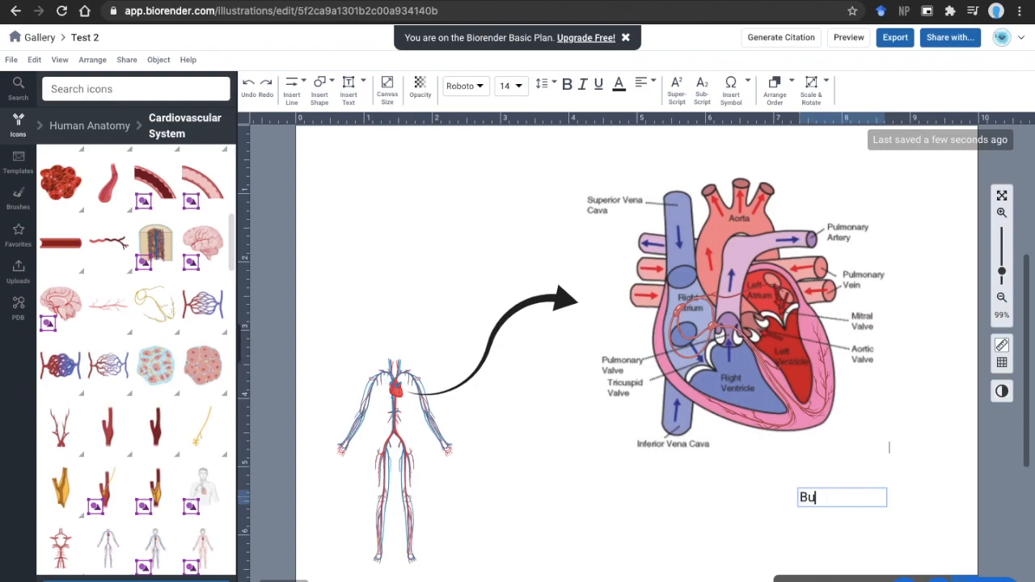
{"action": "type", "text": "Bundles of His"}
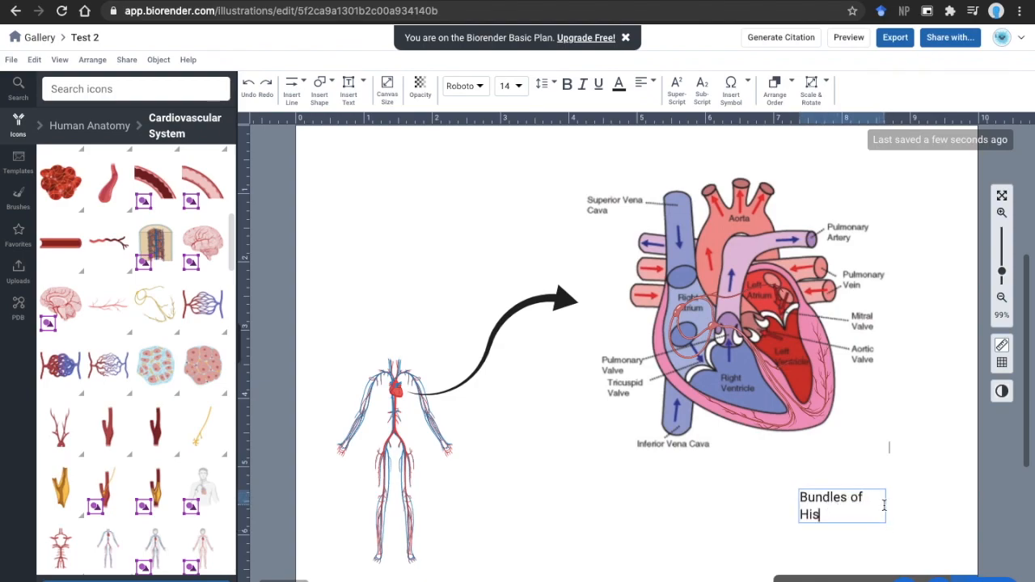
{"action": "left_click", "coordinate": [919, 504]}
{"action": "left_click", "coordinate": [860, 503]}
{"action": "left_click_drag", "start_coordinate": [886, 505], "coordinate": [885, 454]}
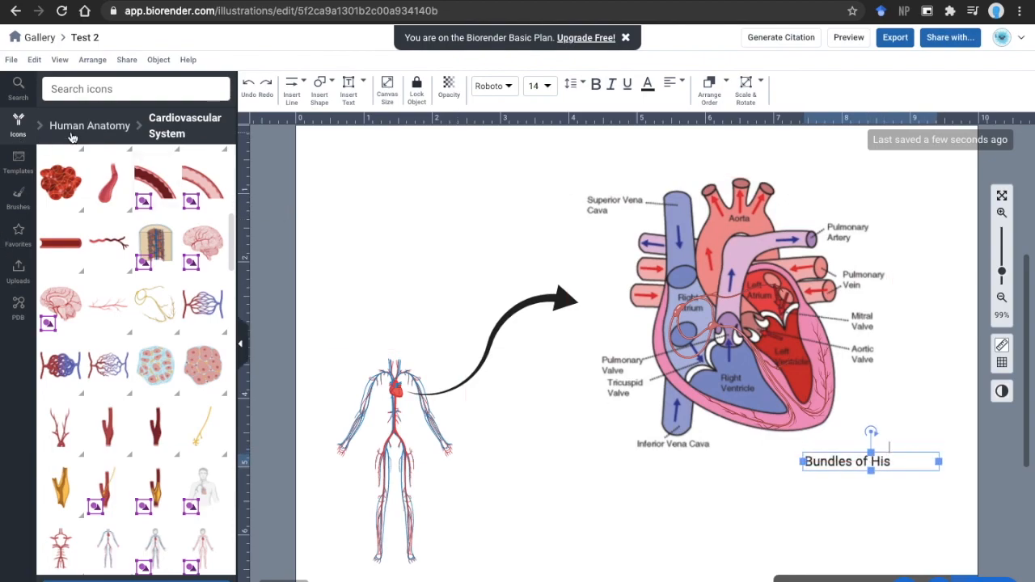
Step: Draw a dashed line from the heart's lower tip to the "Bundles of His" label
{"action": "left_click", "coordinate": [24, 144]}
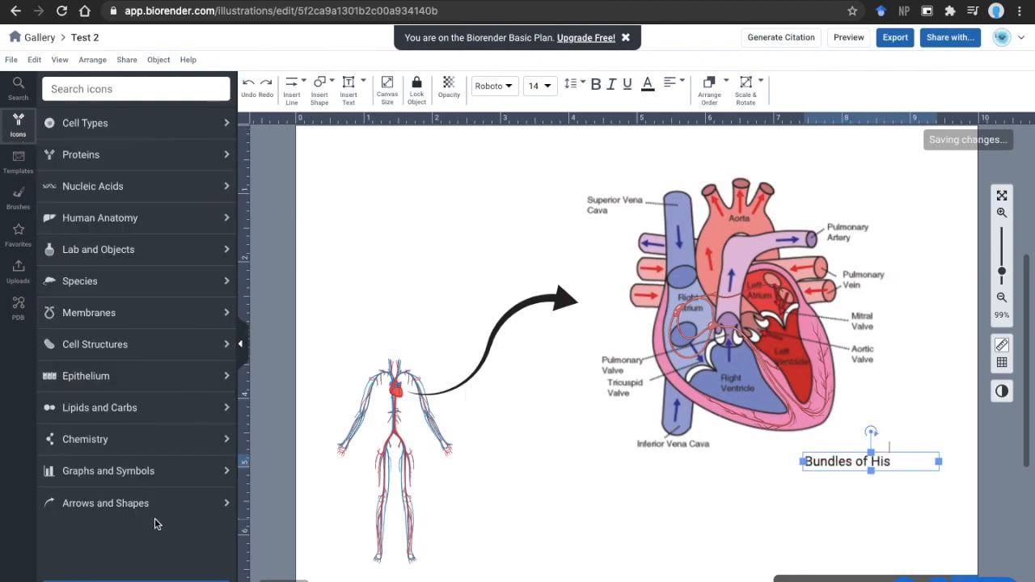
{"action": "left_click", "coordinate": [152, 509]}
{"action": "left_click", "coordinate": [292, 85]}
{"action": "left_click", "coordinate": [436, 128]}
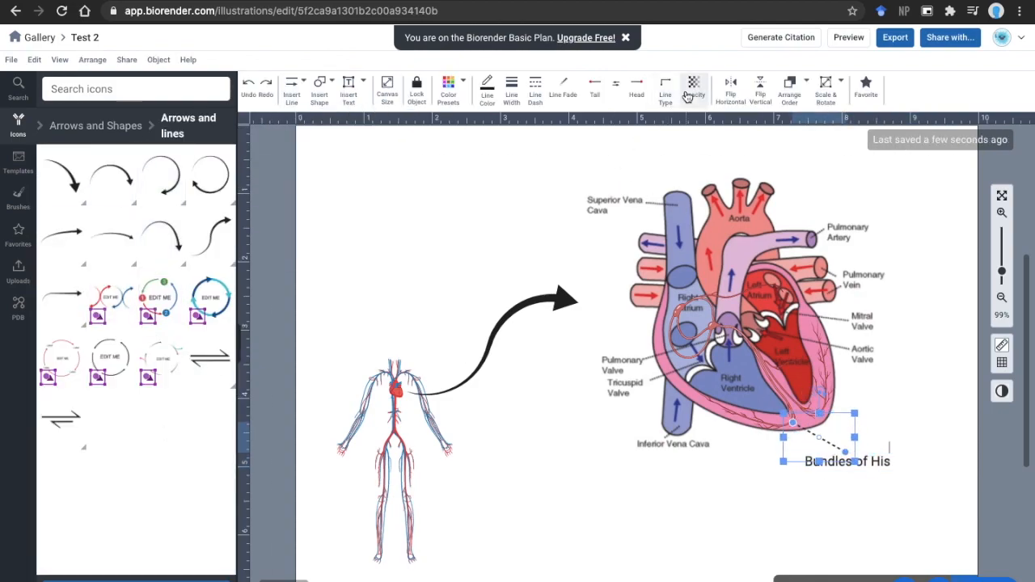
Step: Lower the opacity of the dashed line leading to the "Bundles of His" label
{"action": "left_click", "coordinate": [693, 84]}
{"action": "left_click_drag", "start_coordinate": [784, 122], "coordinate": [755, 128]}
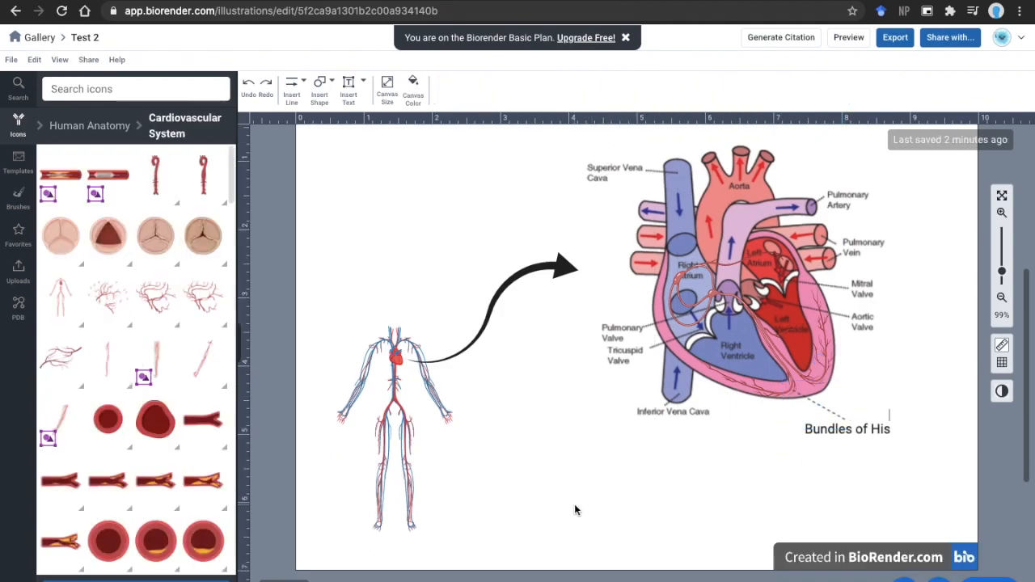
Step: Draw a solid straight horizontal line across the full page width, just above the watermark, and deselect it
{"action": "scroll", "coordinate": [575, 508], "scroll_direction": "down", "scroll_amount": 3}
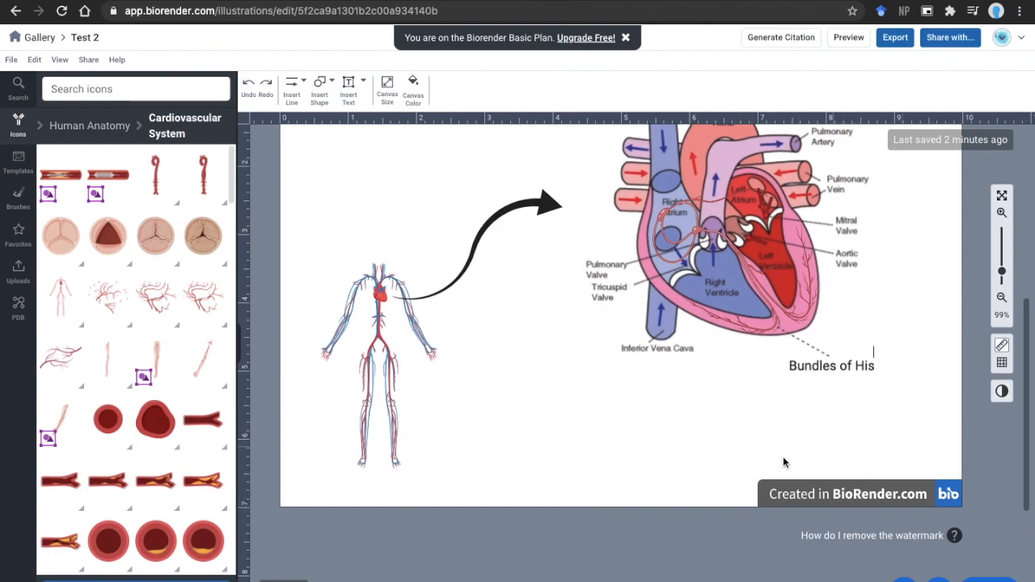
{"action": "scroll", "coordinate": [947, 473], "scroll_direction": "up", "scroll_amount": 1}
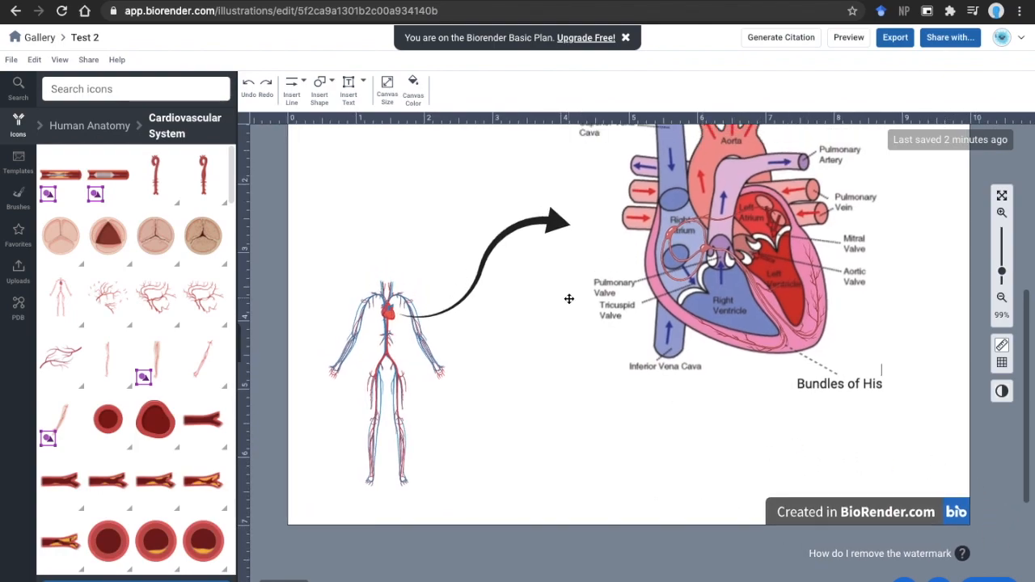
{"action": "left_click", "coordinate": [292, 86]}
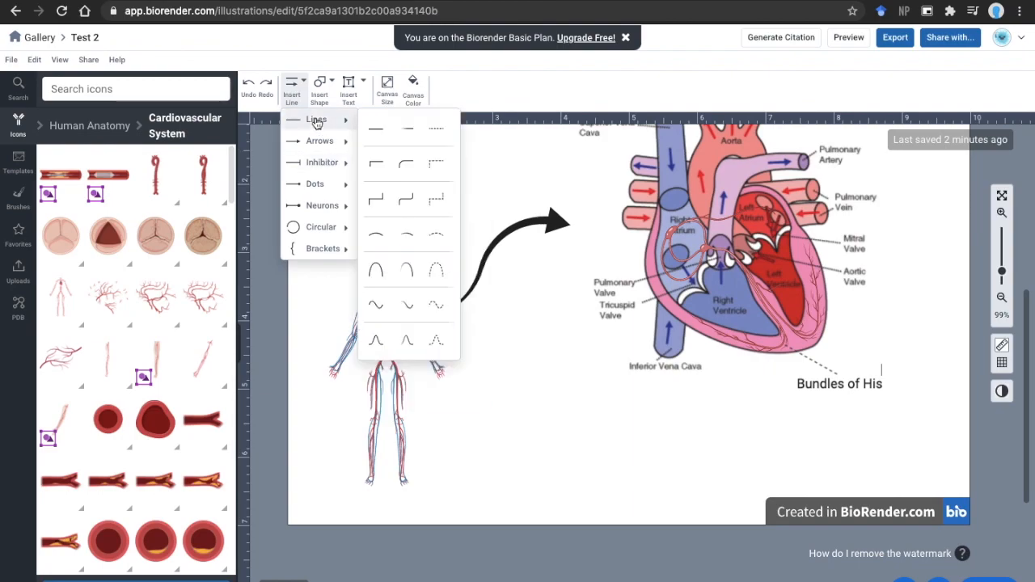
{"action": "mouse_move", "coordinate": [316, 119]}
{"action": "left_click", "coordinate": [375, 130]}
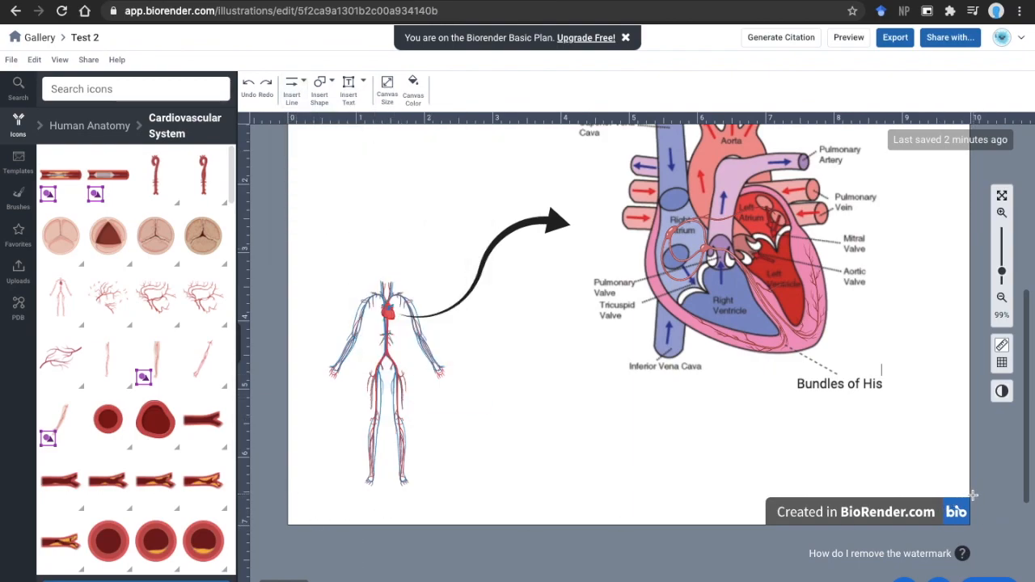
{"action": "mouse_move", "coordinate": [969, 498]}
{"action": "left_mouse_down"}
{"action": "mouse_move", "coordinate": [658, 455]}
{"action": "mouse_move", "coordinate": [269, 495]}
{"action": "left_mouse_up"}
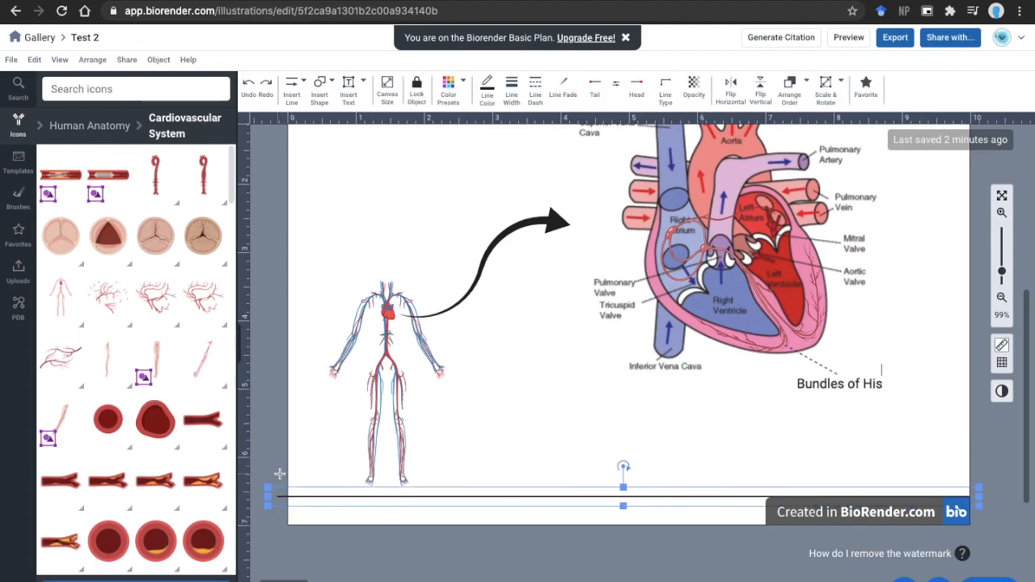
{"action": "left_click", "coordinate": [555, 464]}
Step: Check the file type and resolution choices, then export the illustration as a 10 × 7 in PNG at 72 DPI
{"action": "scroll", "coordinate": [633, 507], "scroll_direction": "up", "scroll_amount": 1}
{"action": "scroll", "coordinate": [633, 511], "scroll_direction": "up", "scroll_amount": 1}
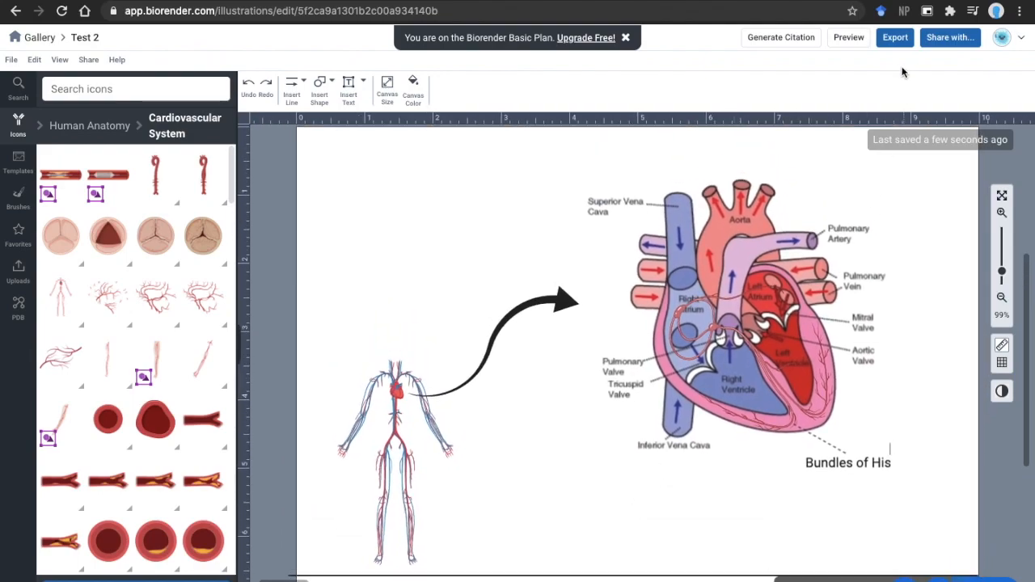
{"action": "left_click", "coordinate": [894, 38]}
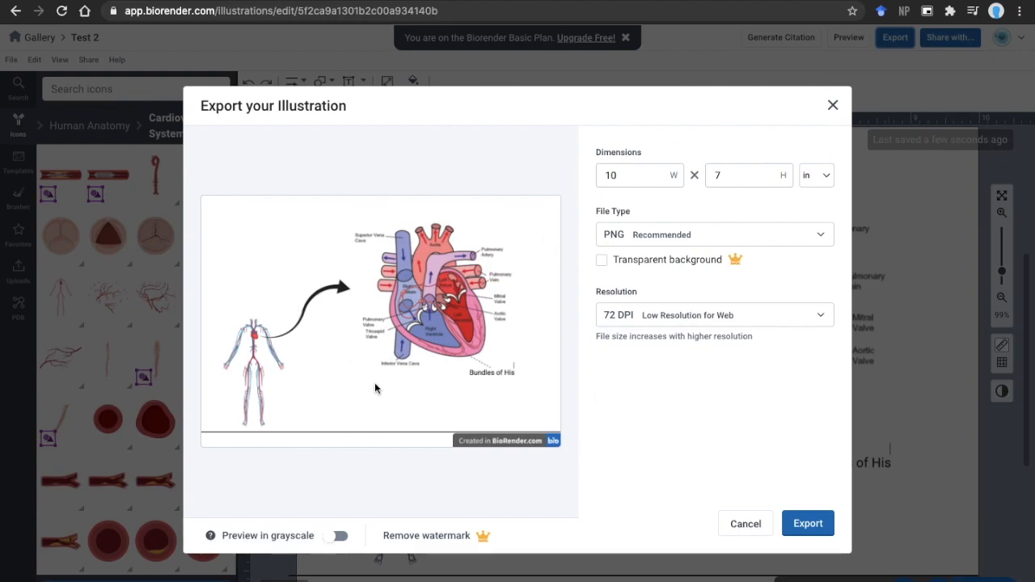
{"action": "left_click", "coordinate": [681, 238]}
{"action": "left_click", "coordinate": [682, 241]}
{"action": "left_click", "coordinate": [681, 242]}
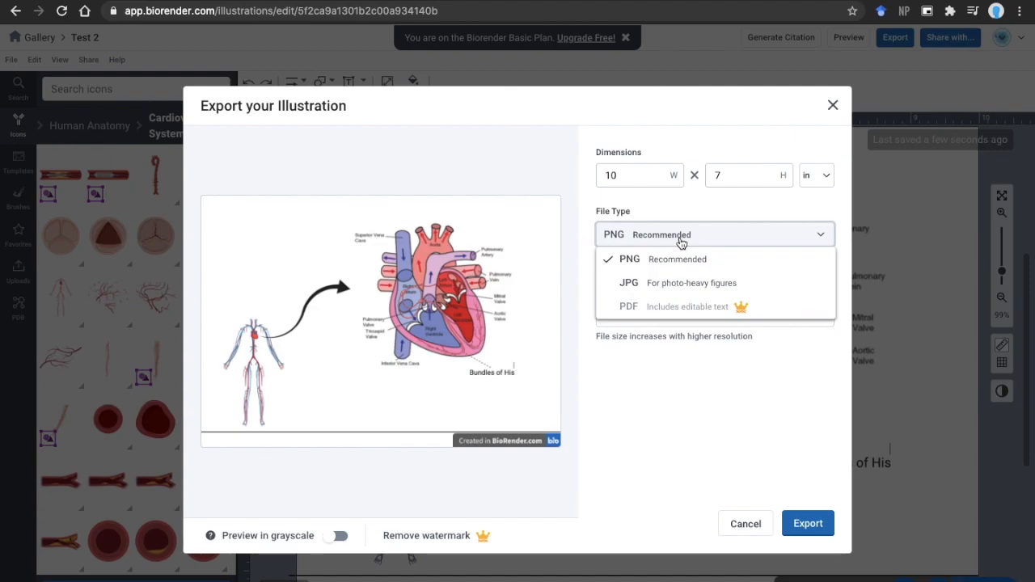
{"action": "left_click", "coordinate": [681, 241]}
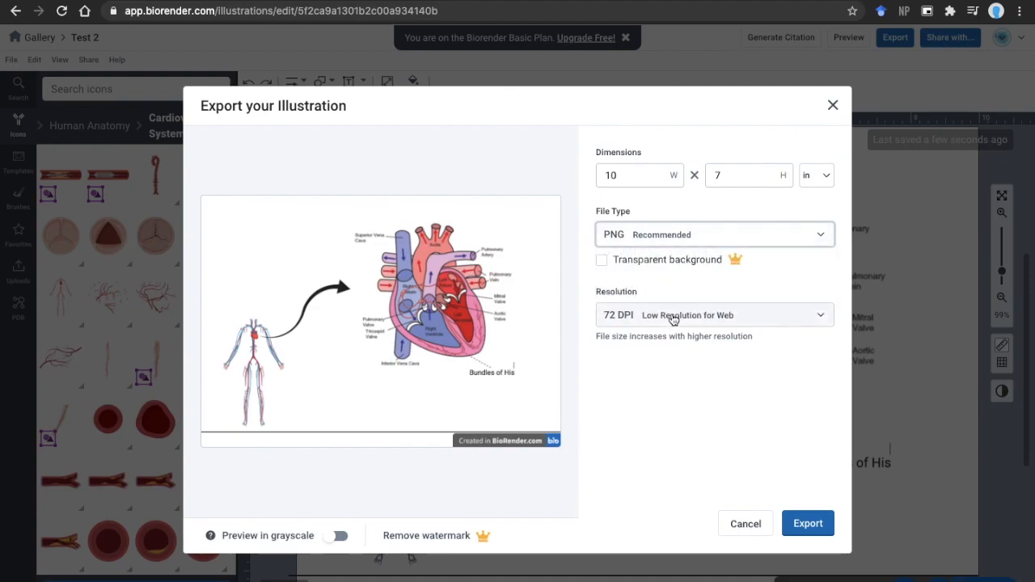
{"action": "left_click", "coordinate": [673, 317]}
{"action": "left_click", "coordinate": [672, 317]}
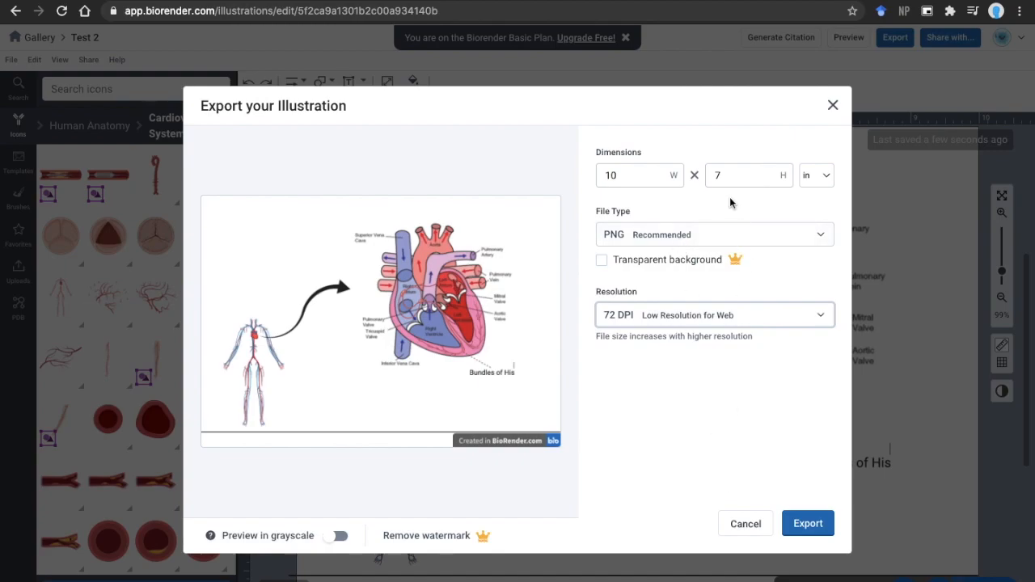
{"action": "left_click", "coordinate": [806, 523]}
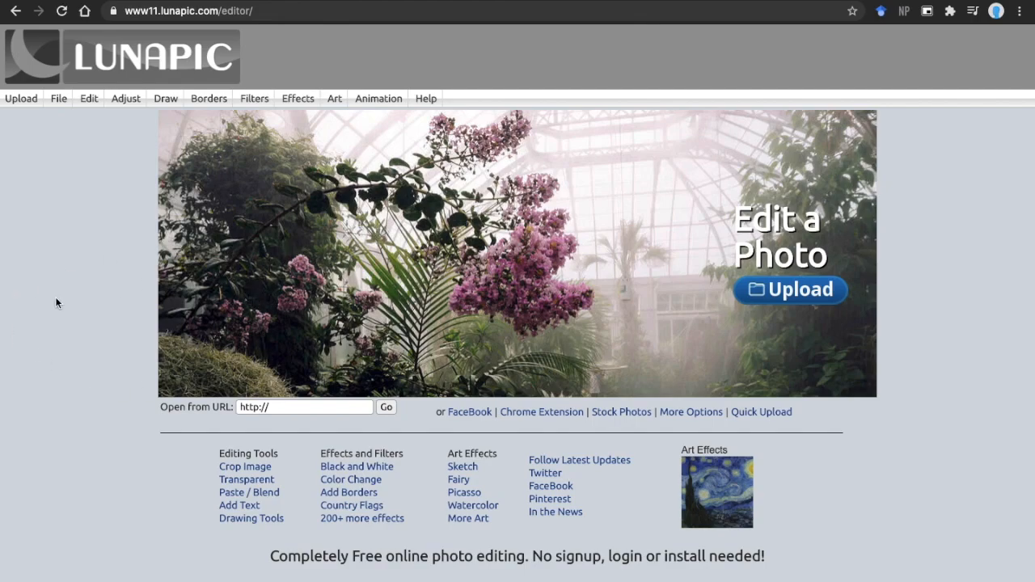
Step: Upload Test 2.png from the Desktop into the LunaPic editor
{"action": "scroll", "coordinate": [55, 297], "scroll_direction": "down", "scroll_amount": 1}
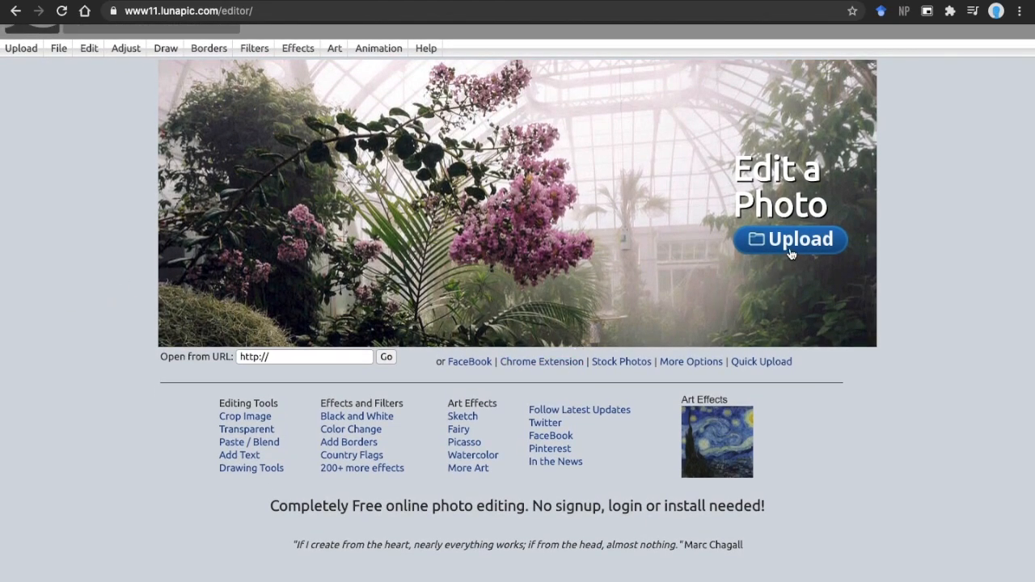
{"action": "left_click", "coordinate": [791, 240]}
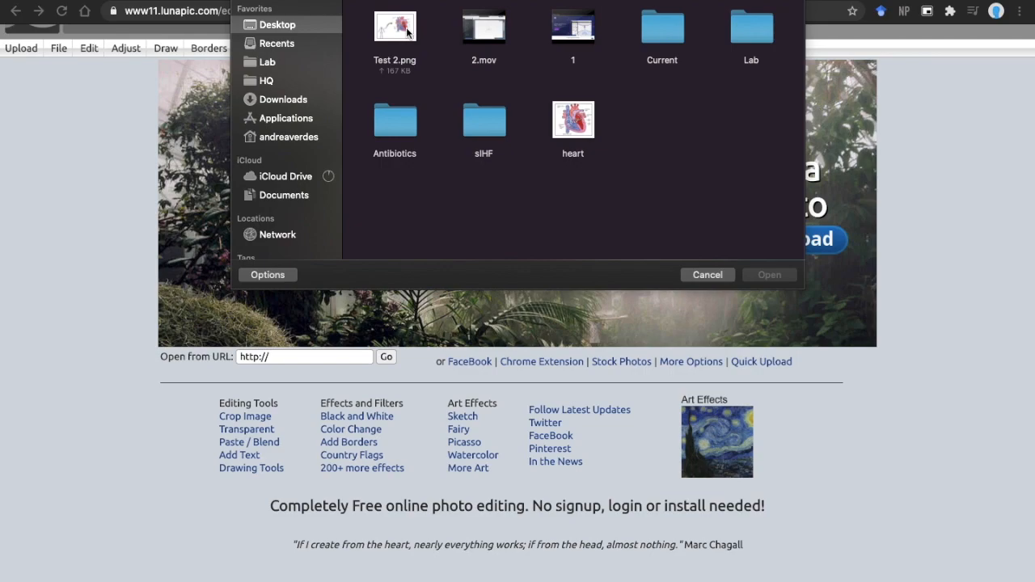
{"action": "left_click", "coordinate": [406, 32]}
{"action": "key", "text": "Return"}
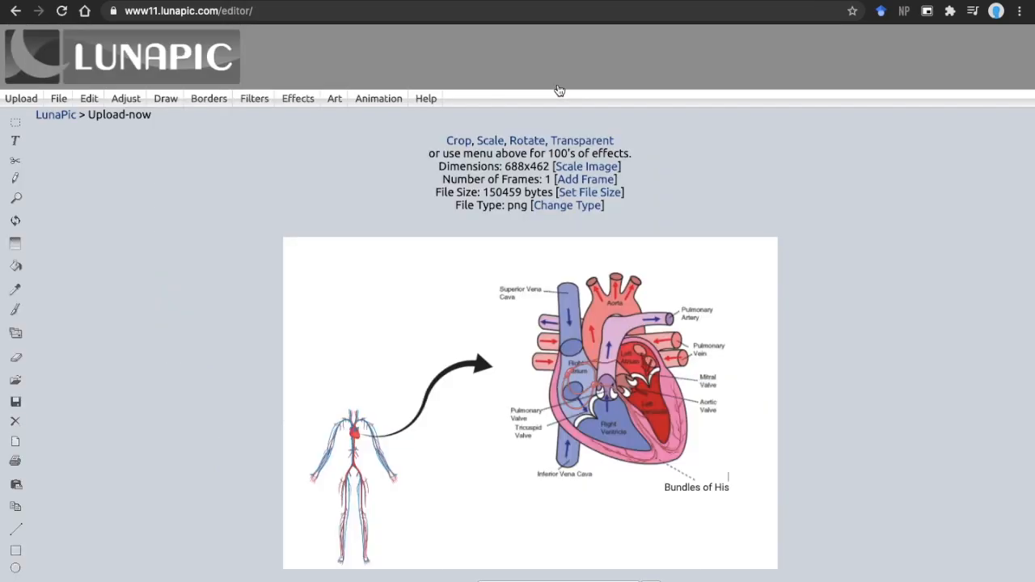
Step: Make the white background of the uploaded figure transparent
{"action": "scroll", "coordinate": [859, 242], "scroll_direction": "down", "scroll_amount": 2}
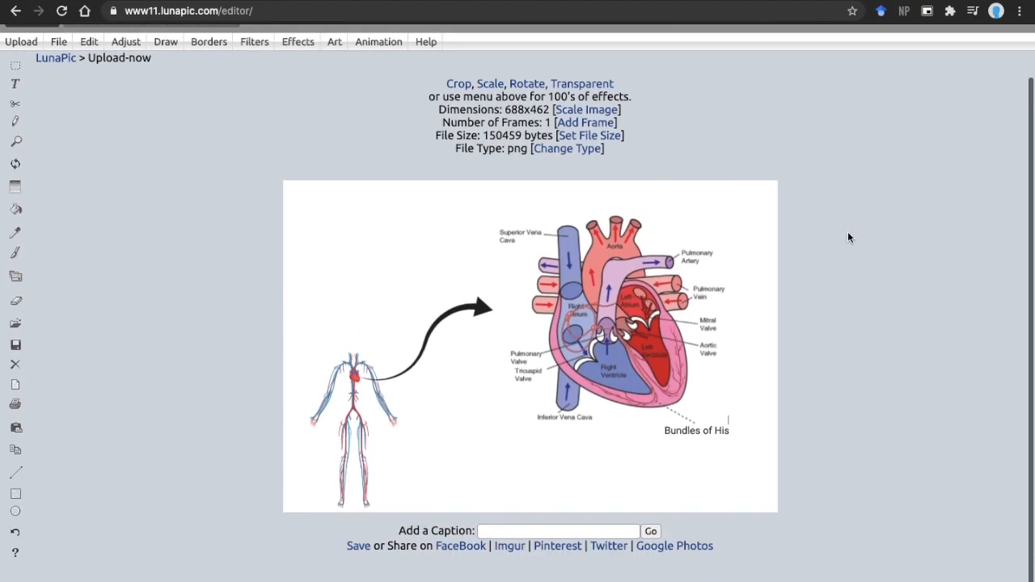
{"action": "left_click", "coordinate": [602, 84]}
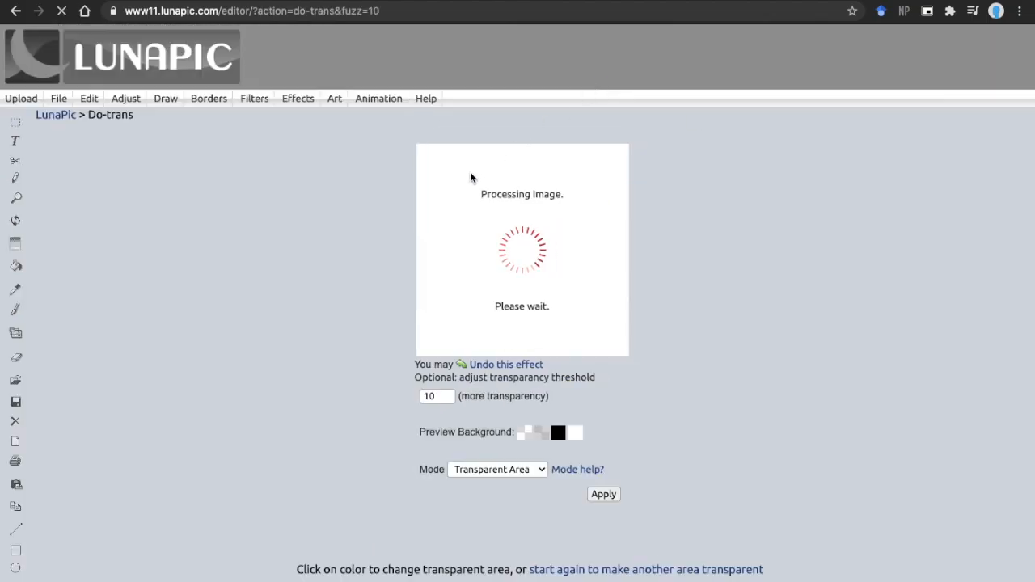
{"action": "scroll", "coordinate": [348, 269], "scroll_direction": "down", "scroll_amount": 4}
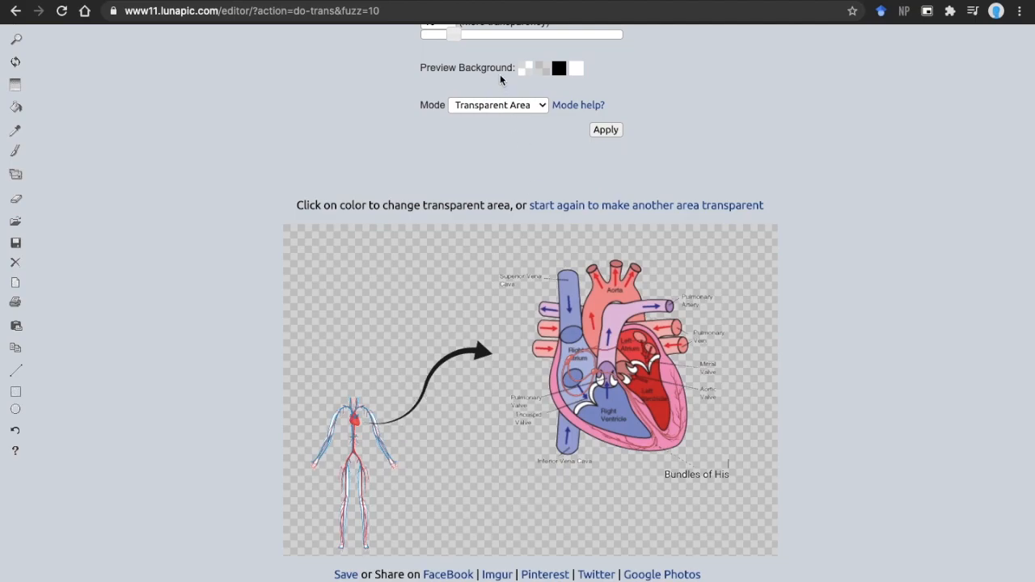
Step: Raise the transparency threshold to 45 and apply it in Transparent Area mode
{"action": "scroll", "coordinate": [499, 79], "scroll_direction": "up", "scroll_amount": 1}
{"action": "left_click_drag", "start_coordinate": [453, 57], "coordinate": [493, 57]}
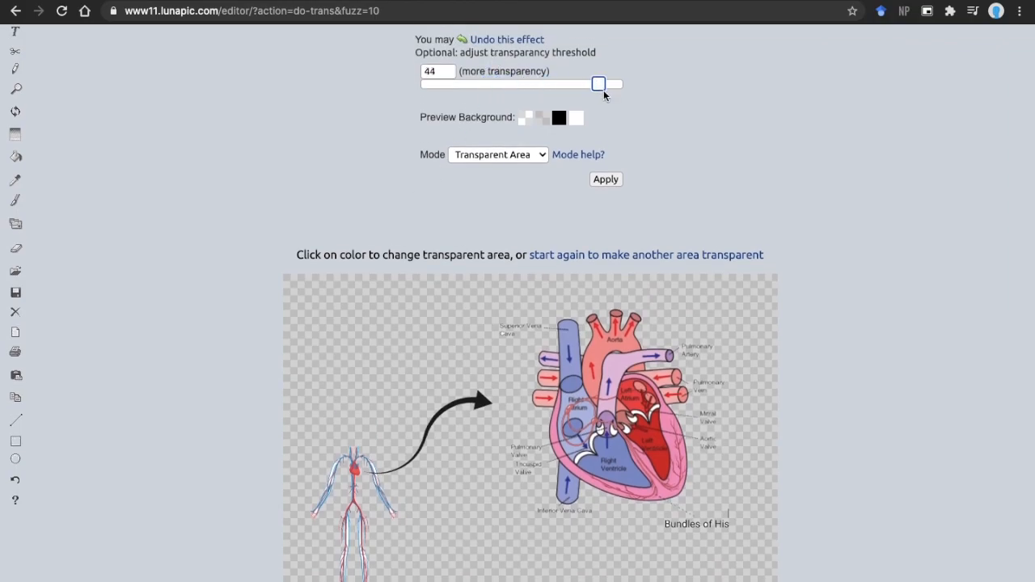
{"action": "left_click_drag", "start_coordinate": [604, 90], "coordinate": [605, 91]}
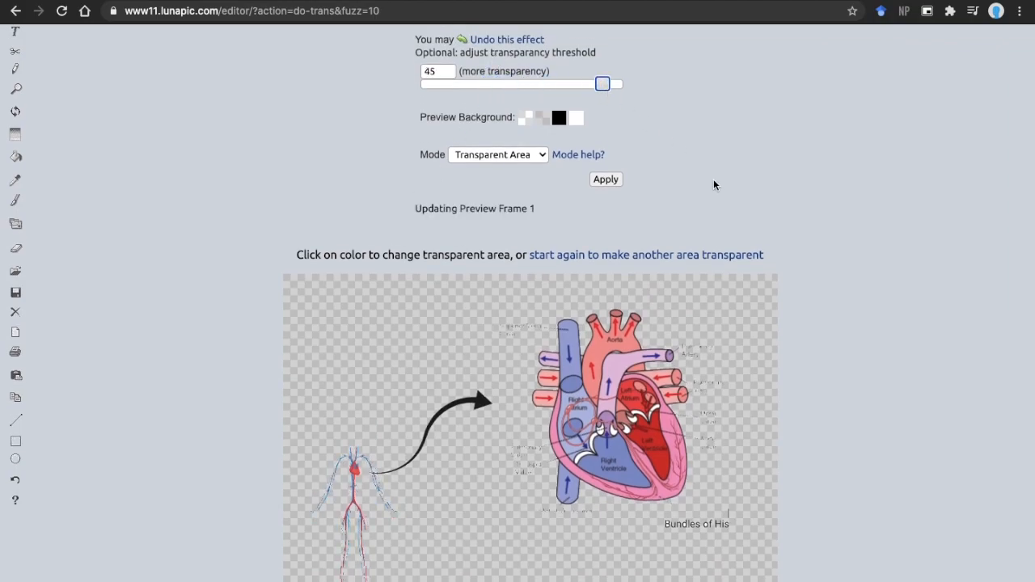
{"action": "scroll", "coordinate": [713, 185], "scroll_direction": "down", "scroll_amount": 2}
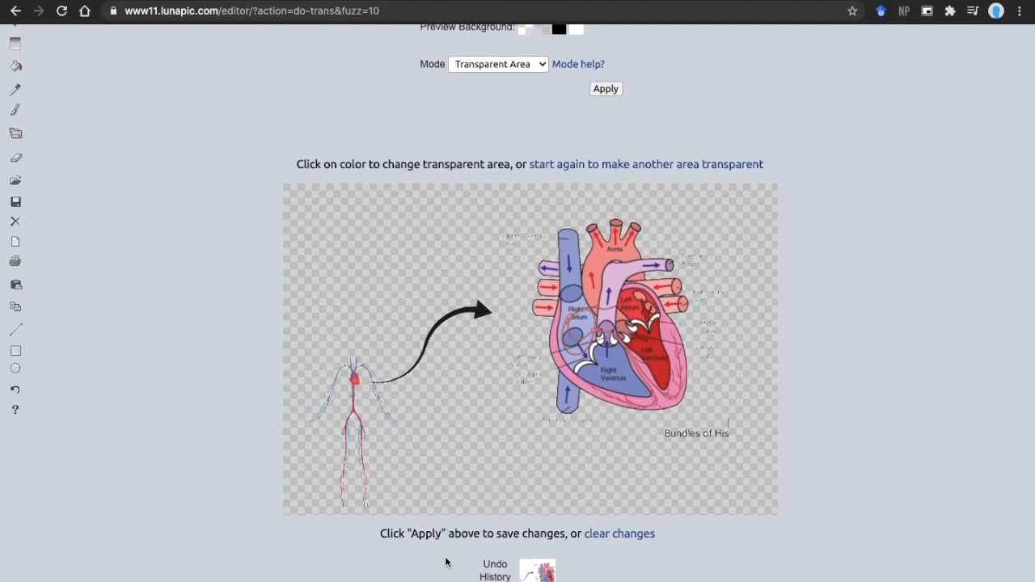
{"action": "scroll", "coordinate": [636, 134], "scroll_direction": "up", "scroll_amount": 2}
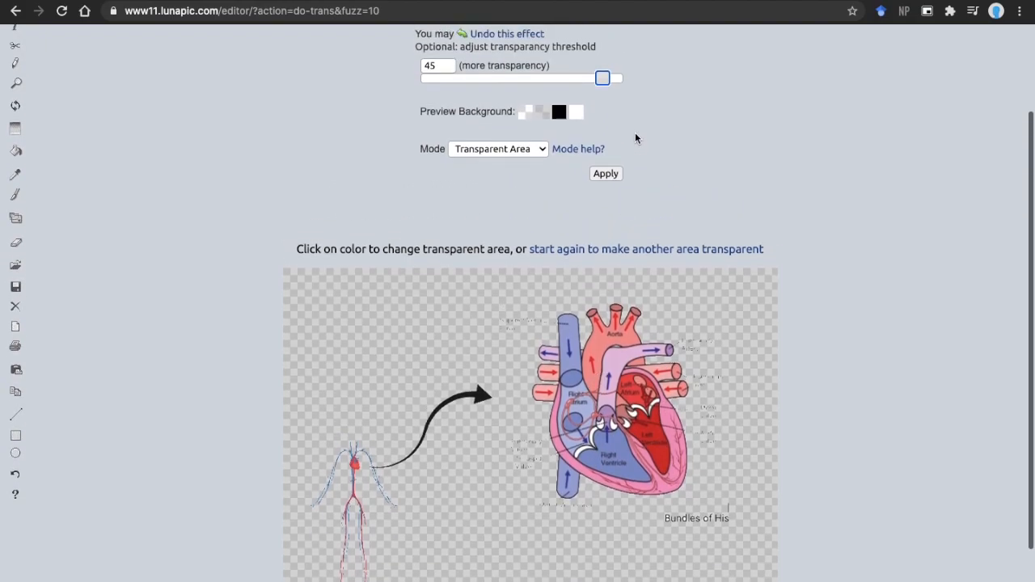
{"action": "left_click", "coordinate": [612, 173]}
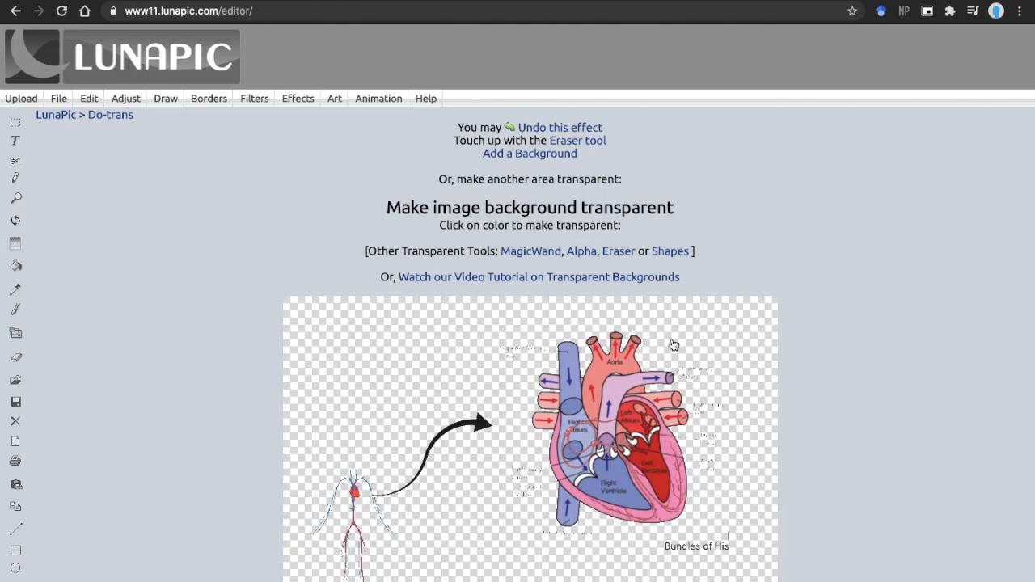
{"action": "scroll", "coordinate": [673, 345], "scroll_direction": "down", "scroll_amount": 3}
{"action": "scroll", "coordinate": [673, 345], "scroll_direction": "down", "scroll_amount": 1}
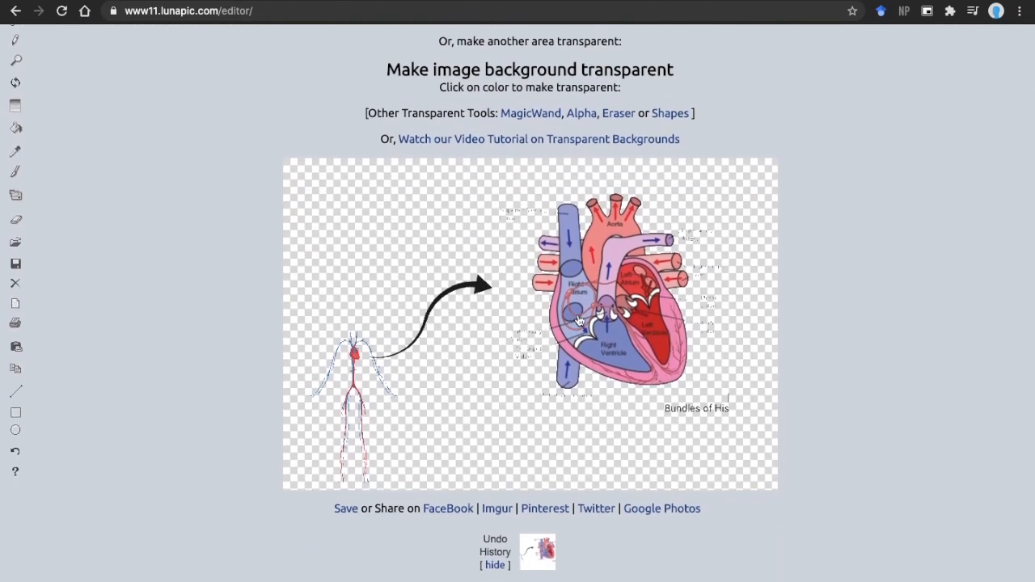
{"action": "scroll", "coordinate": [543, 502], "scroll_direction": "up", "scroll_amount": 3}
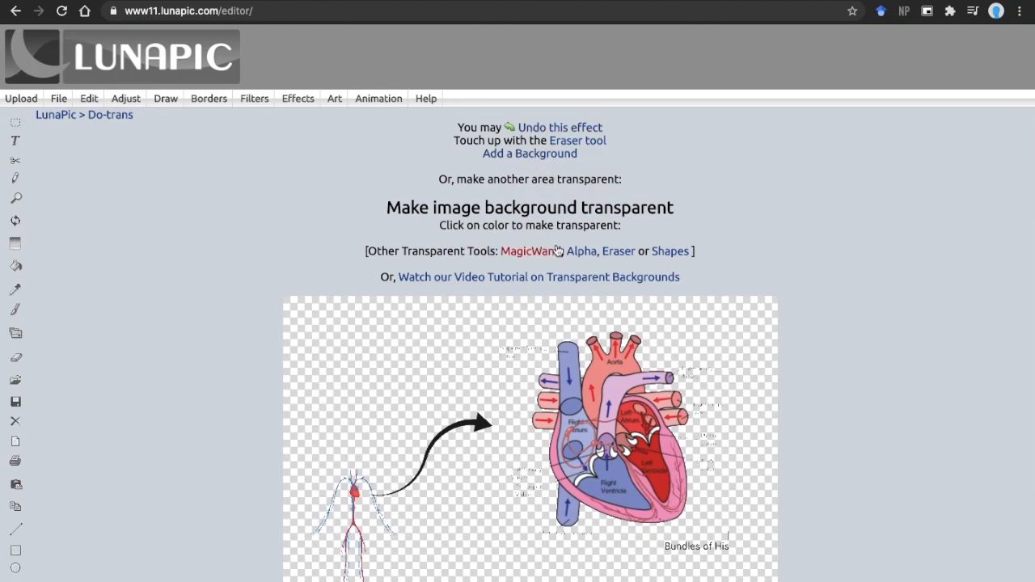
{"action": "scroll", "coordinate": [558, 252], "scroll_direction": "down", "scroll_amount": 3}
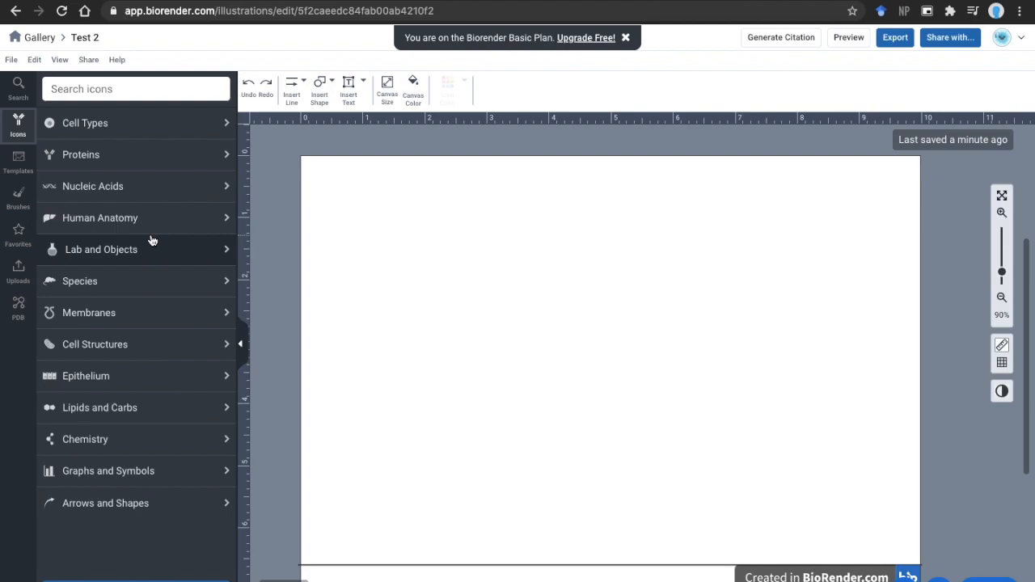
Step: Place the E. coli icon with flagella from the Bacteria category of Species in the upper middle of the blank page
{"action": "left_click", "coordinate": [132, 291]}
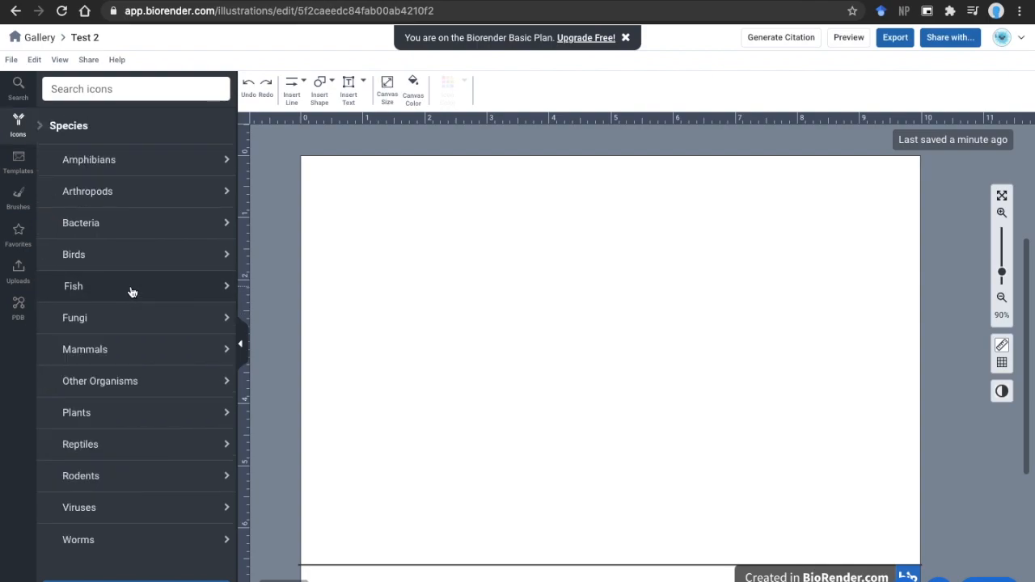
{"action": "left_click", "coordinate": [112, 217]}
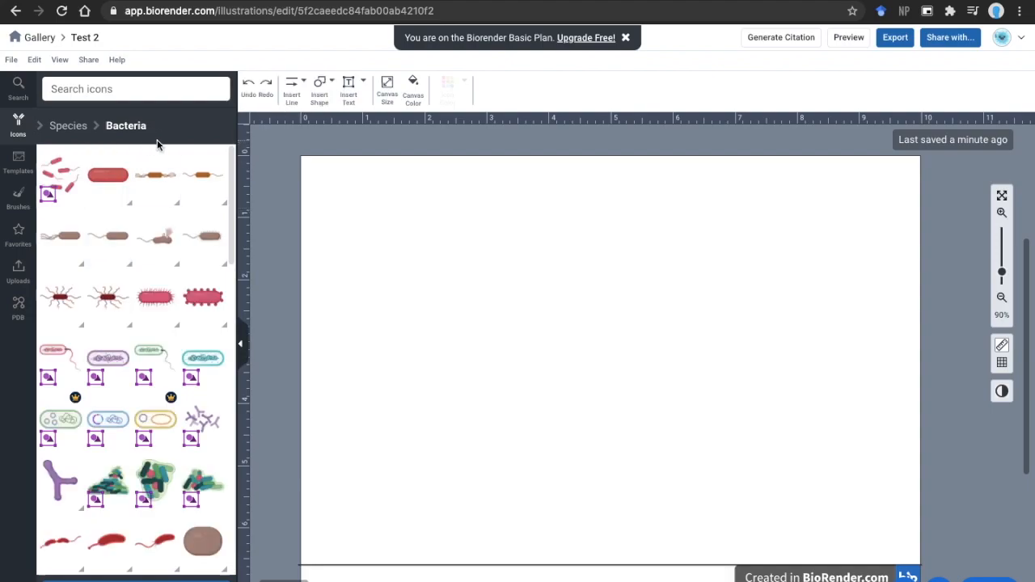
{"action": "scroll", "coordinate": [189, 404], "scroll_direction": "down", "scroll_amount": 3}
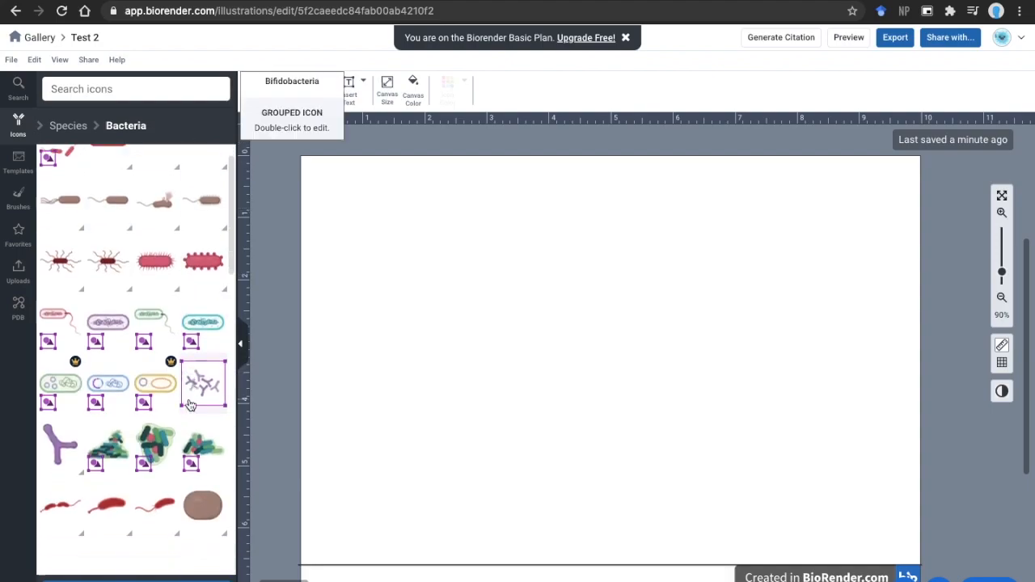
{"action": "scroll", "coordinate": [190, 505], "scroll_direction": "down", "scroll_amount": 1}
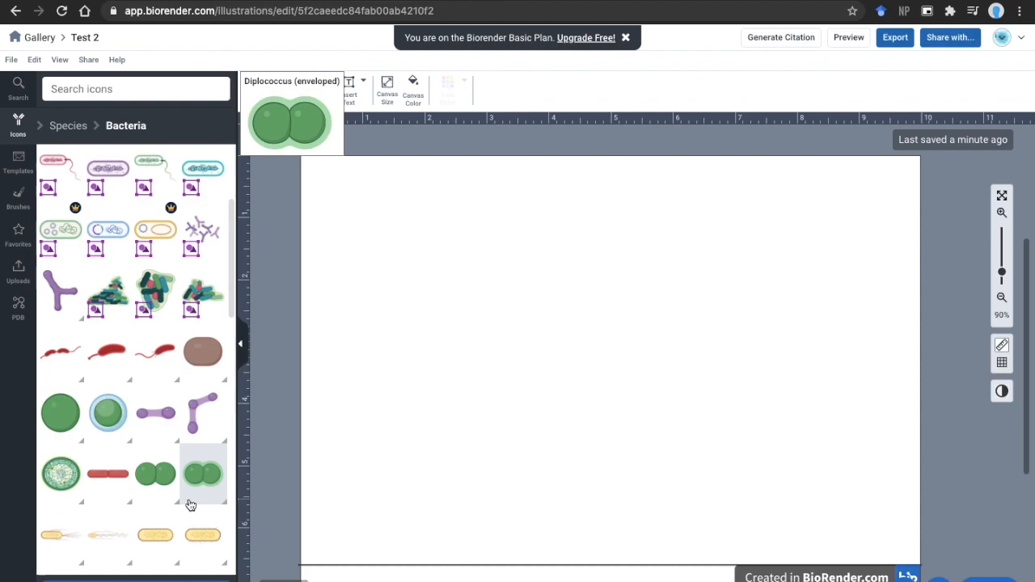
{"action": "scroll", "coordinate": [190, 505], "scroll_direction": "down", "scroll_amount": 3}
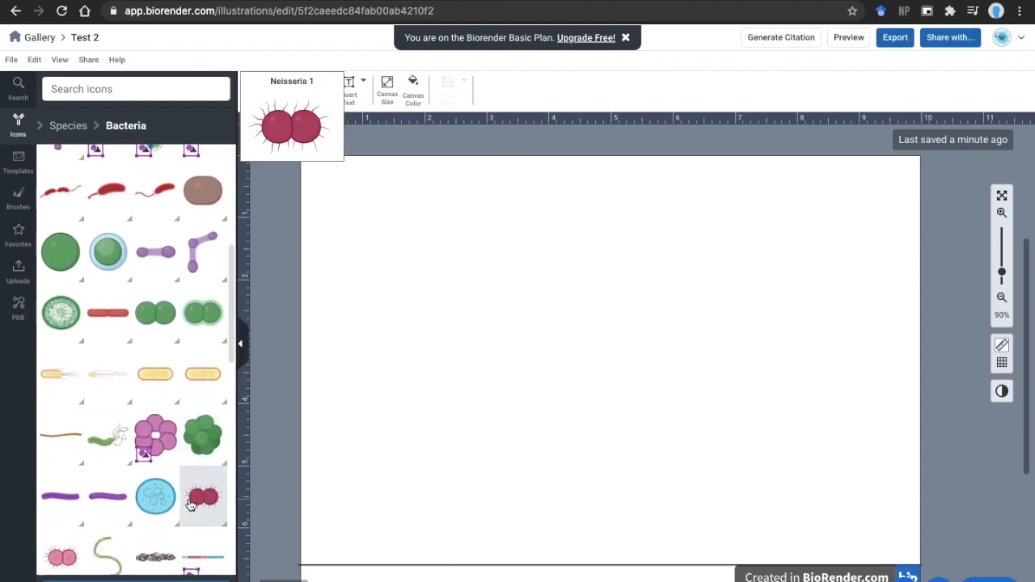
{"action": "scroll", "coordinate": [190, 505], "scroll_direction": "down", "scroll_amount": 2}
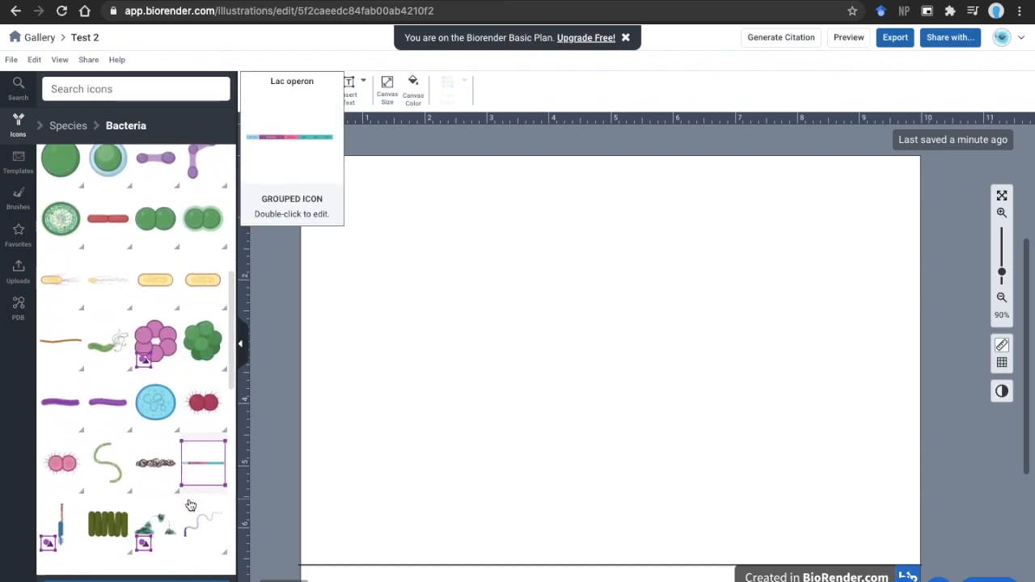
{"action": "mouse_move", "coordinate": [185, 280]}
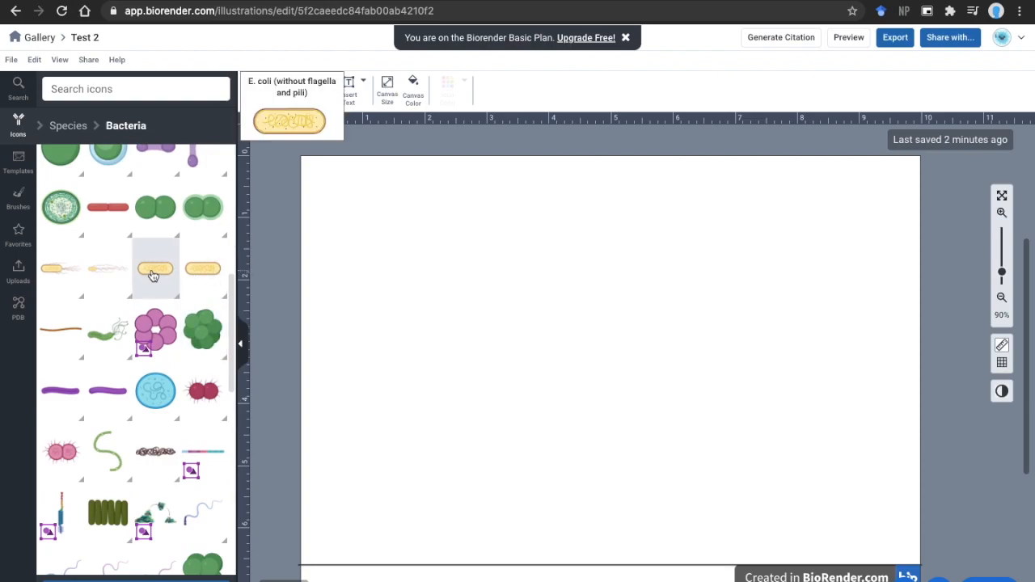
{"action": "mouse_move", "coordinate": [68, 267]}
{"action": "left_click_drag", "start_coordinate": [68, 268], "coordinate": [695, 319]}
{"action": "left_click_drag", "start_coordinate": [577, 283], "coordinate": [641, 264]}
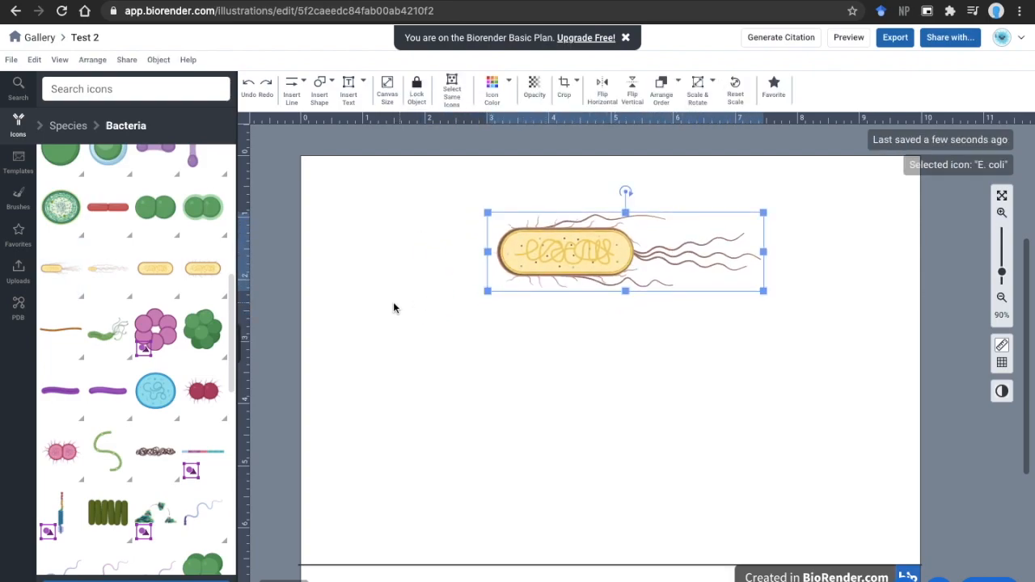
{"action": "left_click", "coordinate": [395, 305]}
Step: Draw a light blue circle about 3 in wide and position it in the lower-left part of the page
{"action": "left_click", "coordinate": [319, 88]}
{"action": "mouse_move", "coordinate": [348, 119]}
{"action": "left_click", "coordinate": [537, 130]}
{"action": "left_click_drag", "start_coordinate": [387, 363], "coordinate": [580, 553]}
{"action": "left_click_drag", "start_coordinate": [487, 474], "coordinate": [450, 462]}
Step: Make the fill of the circle in the lower-left part of the page transparent and its border black
{"action": "left_click", "coordinate": [487, 86]}
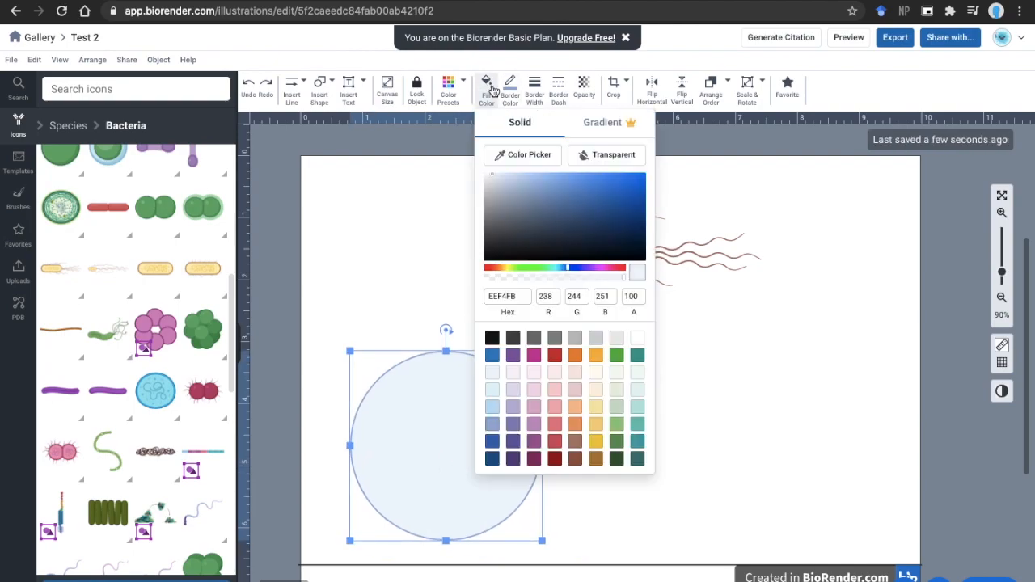
{"action": "left_click", "coordinate": [615, 154]}
{"action": "left_click", "coordinate": [598, 405]}
{"action": "left_click", "coordinate": [501, 440]}
{"action": "left_click", "coordinate": [510, 88]}
{"action": "left_click", "coordinate": [515, 308]}
{"action": "left_click", "coordinate": [465, 280]}
Step: Draw a straight solid line from the circle's upper-left edge to the left end of the E. coli body
{"action": "left_click", "coordinate": [292, 88]}
{"action": "mouse_move", "coordinate": [345, 123]}
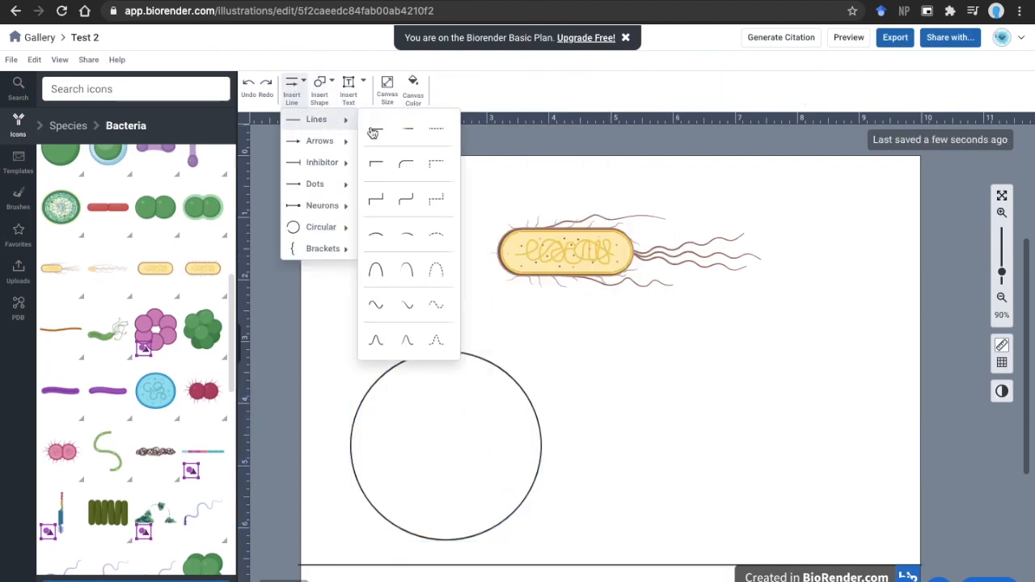
{"action": "left_click", "coordinate": [378, 127]}
{"action": "left_click_drag", "start_coordinate": [383, 374], "coordinate": [519, 254]}
Step: Duplicate the line and run the copy from the same point on the E. coli to the circle's right edge
{"action": "key", "text": "super+c"}
{"action": "key", "text": "super+v"}
{"action": "left_click_drag", "start_coordinate": [457, 231], "coordinate": [391, 261]}
{"action": "left_click_drag", "start_coordinate": [458, 282], "coordinate": [526, 300]}
{"action": "left_click_drag", "start_coordinate": [526, 249], "coordinate": [520, 256]}
{"action": "left_click_drag", "start_coordinate": [526, 431], "coordinate": [539, 430]}
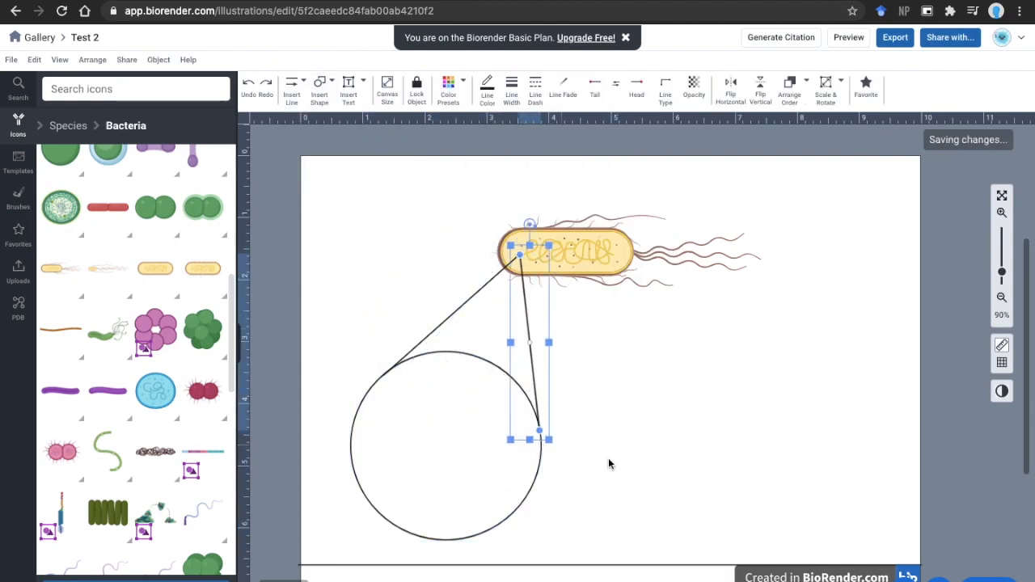
Step: Group the circle with its two connecting lines
{"action": "left_click_drag", "start_coordinate": [332, 307], "coordinate": [614, 531]}
{"action": "key", "text": "super+g"}
{"action": "left_click", "coordinate": [607, 517]}
Step: Duplicate the grouped callout and position the copy so its lines meet at the right end of the E. coli body
{"action": "left_click", "coordinate": [467, 364]}
{"action": "key", "text": "super+c"}
{"action": "key", "text": "super+v"}
{"action": "left_click_drag", "start_coordinate": [494, 380], "coordinate": [617, 376]}
{"action": "left_click_drag", "start_coordinate": [578, 238], "coordinate": [463, 285]}
{"action": "left_click_drag", "start_coordinate": [633, 359], "coordinate": [715, 383]}
{"action": "left_click", "coordinate": [819, 328]}
Step: Browse the DNA icons in the Nucleic Acids category for one that suits the left callout
{"action": "left_click", "coordinate": [130, 186]}
{"action": "left_click", "coordinate": [138, 162]}
{"action": "scroll", "coordinate": [80, 275], "scroll_direction": "down", "scroll_amount": 10}
{"action": "scroll", "coordinate": [135, 393], "scroll_direction": "down", "scroll_amount": 3}
{"action": "scroll", "coordinate": [166, 249], "scroll_direction": "up", "scroll_amount": 6}
{"action": "scroll", "coordinate": [163, 252], "scroll_direction": "up", "scroll_amount": 4}
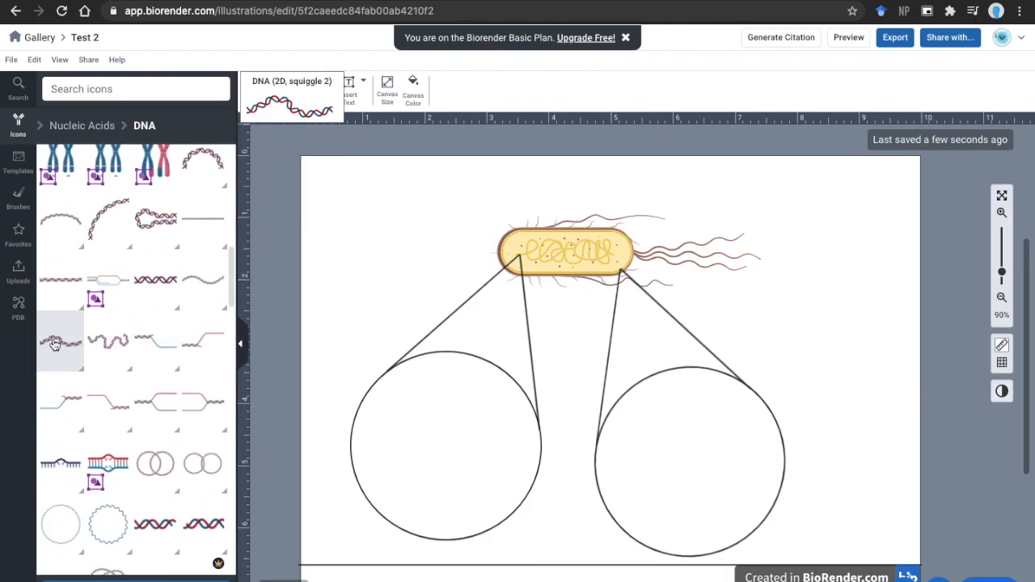
{"action": "scroll", "coordinate": [65, 343], "scroll_direction": "up", "scroll_amount": 7}
{"action": "scroll", "coordinate": [65, 175], "scroll_direction": "down", "scroll_amount": 5}
Step: Search the icons for transcription, place the DNA and mRNA icon in the left circle and scale it to fit inside
{"action": "left_click", "coordinate": [84, 89]}
{"action": "type", "text": "trans"}
{"action": "type", "text": "iption"}
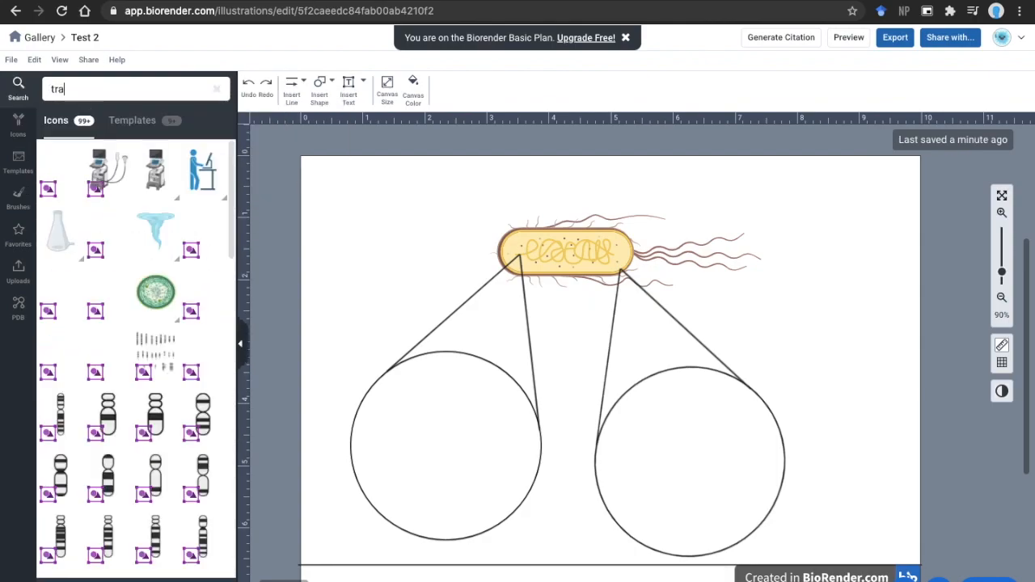
{"action": "left_click_drag", "start_coordinate": [202, 170], "coordinate": [438, 439]}
{"action": "left_click_drag", "start_coordinate": [376, 408], "coordinate": [448, 429]}
{"action": "key", "text": "super+z"}
{"action": "left_click_drag", "start_coordinate": [693, 497], "coordinate": [494, 441]}
{"action": "left_click_drag", "start_coordinate": [383, 409], "coordinate": [457, 446]}
{"action": "left_click_drag", "start_coordinate": [340, 478], "coordinate": [389, 465]}
{"action": "left_click_drag", "start_coordinate": [474, 448], "coordinate": [447, 446]}
Step: Add the label "Transcription" beneath the icon in the left circle
{"action": "left_click", "coordinate": [349, 88]}
{"action": "left_click", "coordinate": [412, 503]}
{"action": "type", "text": "Transcription"}
{"action": "left_click_drag", "start_coordinate": [429, 506], "coordinate": [426, 506]}
Step: Add a "DNA" label above the double-stranded end of the icon and color its text blue
{"action": "left_click", "coordinate": [392, 402]}
{"action": "type", "text": "DNA"}
{"action": "double_click", "coordinate": [381, 435]}
{"action": "left_click_drag", "start_coordinate": [403, 402], "coordinate": [555, 409]}
{"action": "left_click", "coordinate": [618, 84]}
{"action": "left_click", "coordinate": [689, 422]}
Step: Duplicate the DNA label, change the copy to "mRNA", place it above the red strand and color it red
{"action": "left_click", "coordinate": [418, 460]}
{"action": "key", "text": "super+c"}
{"action": "key", "text": "super+v"}
{"action": "double_click", "coordinate": [513, 412]}
{"action": "type", "text": "mRNA"}
{"action": "double_click", "coordinate": [513, 412]}
{"action": "left_click", "coordinate": [618, 85]}
{"action": "left_click", "coordinate": [689, 422]}
{"action": "left_click", "coordinate": [495, 421]}
{"action": "left_click", "coordinate": [751, 456]}
Step: Search the icons for cell wall, place the Gram negative bacteria cell wall in the right circle and scale it to the circle's width
{"action": "triple_click", "coordinate": [130, 89]}
{"action": "type", "text": "cell wall"}
{"action": "left_click_drag", "start_coordinate": [61, 178], "coordinate": [722, 471]}
{"action": "left_click_drag", "start_coordinate": [896, 525], "coordinate": [789, 492]}
{"action": "left_click_drag", "start_coordinate": [688, 461], "coordinate": [748, 477]}
{"action": "left_click_drag", "start_coordinate": [852, 508], "coordinate": [753, 489]}
{"action": "left_click_drag", "start_coordinate": [601, 439], "coordinate": [586, 434]}
{"action": "left_click_drag", "start_coordinate": [724, 465], "coordinate": [726, 460]}
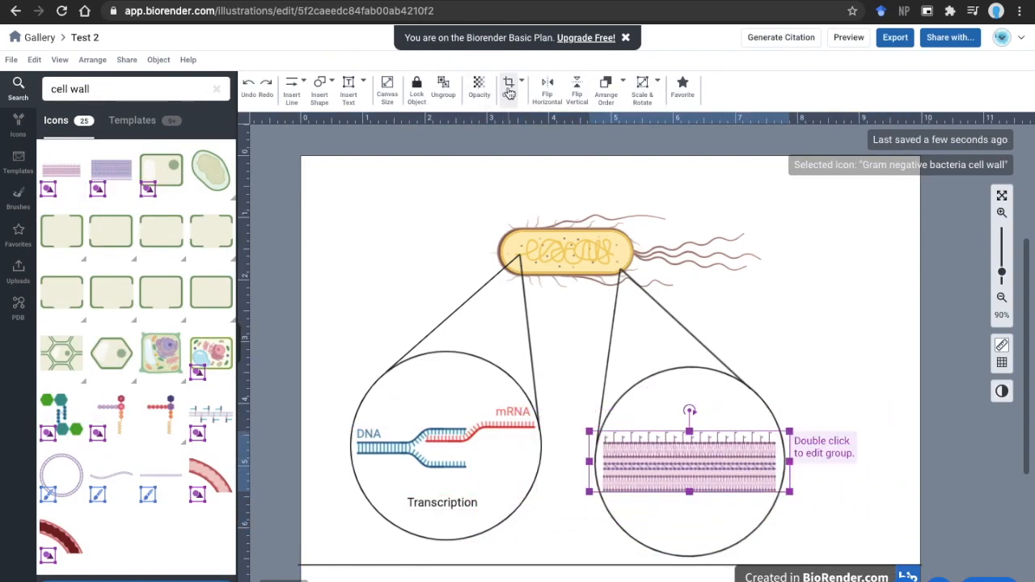
Step: Recolor the middle layer of the cell wall icon to a yellow-beige tone
{"action": "double_click", "coordinate": [670, 460]}
{"action": "left_click", "coordinate": [670, 463]}
{"action": "left_click", "coordinate": [453, 85]}
{"action": "left_click", "coordinate": [607, 207]}
{"action": "left_click", "coordinate": [837, 356]}
Step: Add the label "Cell wall" beneath the icon in the right circle
{"action": "left_click", "coordinate": [349, 84]}
{"action": "left_click_drag", "start_coordinate": [654, 506], "coordinate": [737, 525]}
{"action": "type", "text": "Cell"}
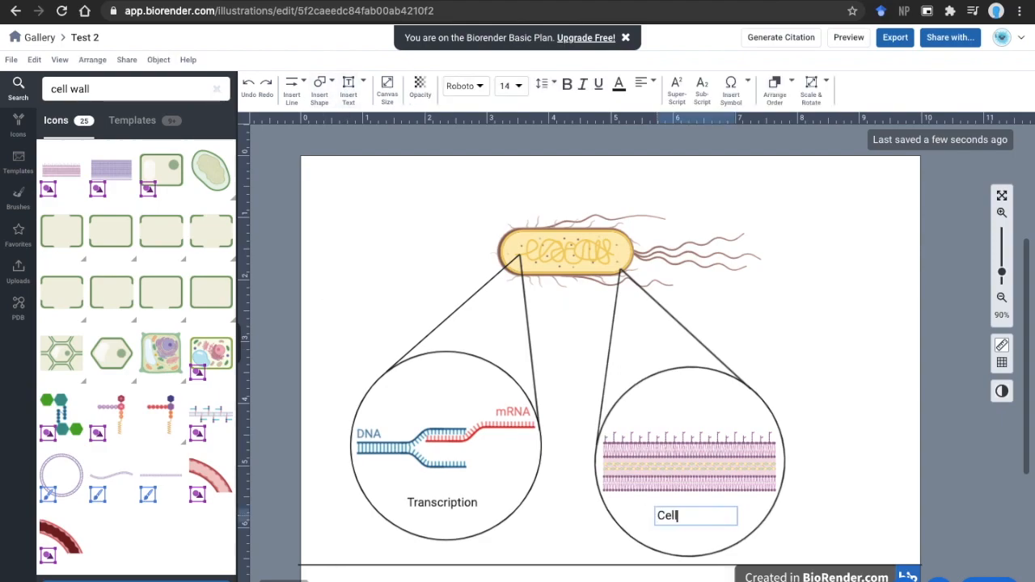
{"action": "type", "text": " wall"}
{"action": "left_click", "coordinate": [903, 493]}
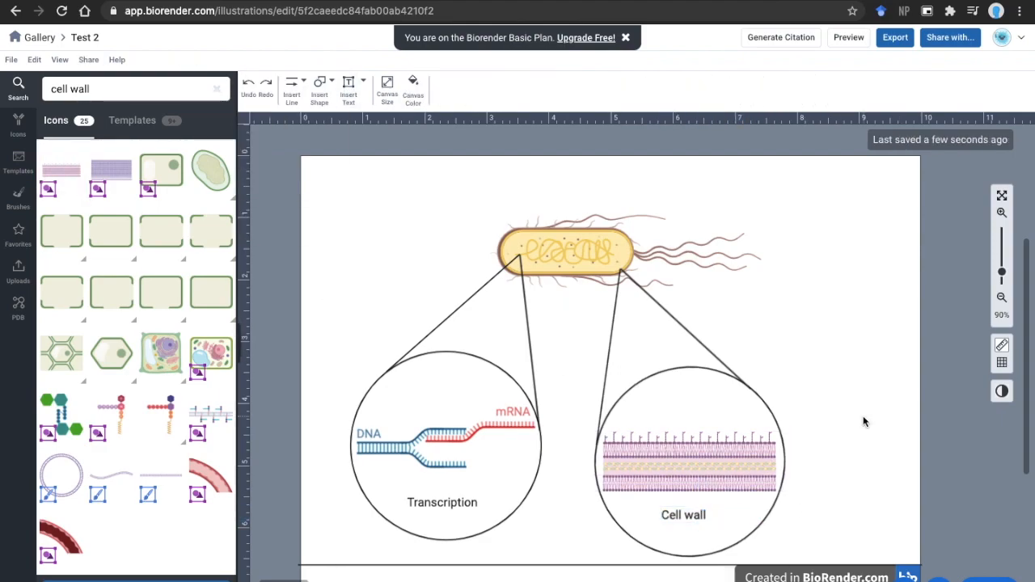
Step: View the icons saved in the personal favorites
{"action": "left_click", "coordinate": [582, 277]}
{"action": "left_click", "coordinate": [17, 235]}
{"action": "left_click", "coordinate": [285, 262]}
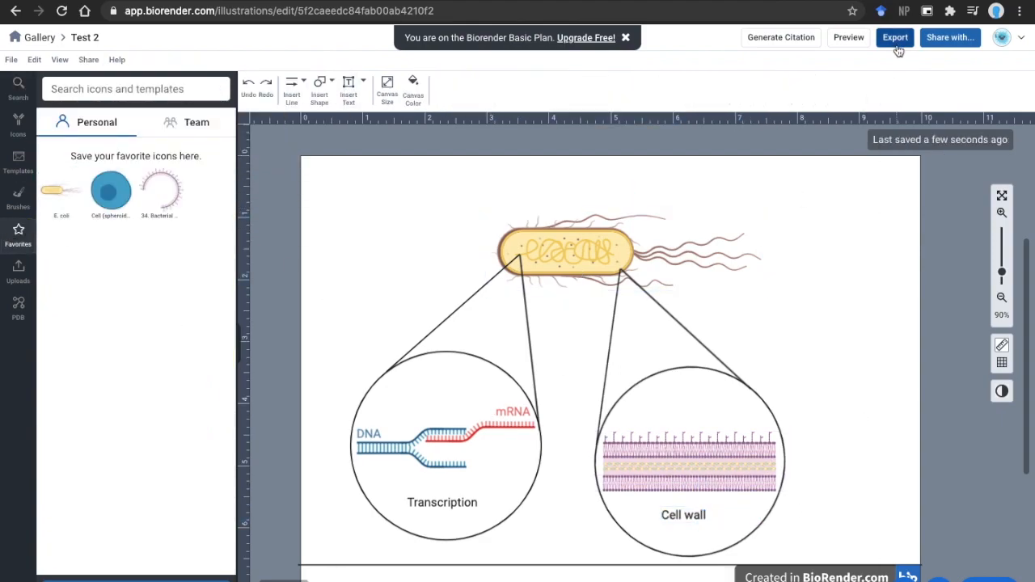
Step: Export the finished E. coli figure as an image file
{"action": "left_click", "coordinate": [895, 40]}
{"action": "left_click", "coordinate": [667, 234]}
{"action": "left_click", "coordinate": [660, 240]}
{"action": "left_click", "coordinate": [803, 522]}
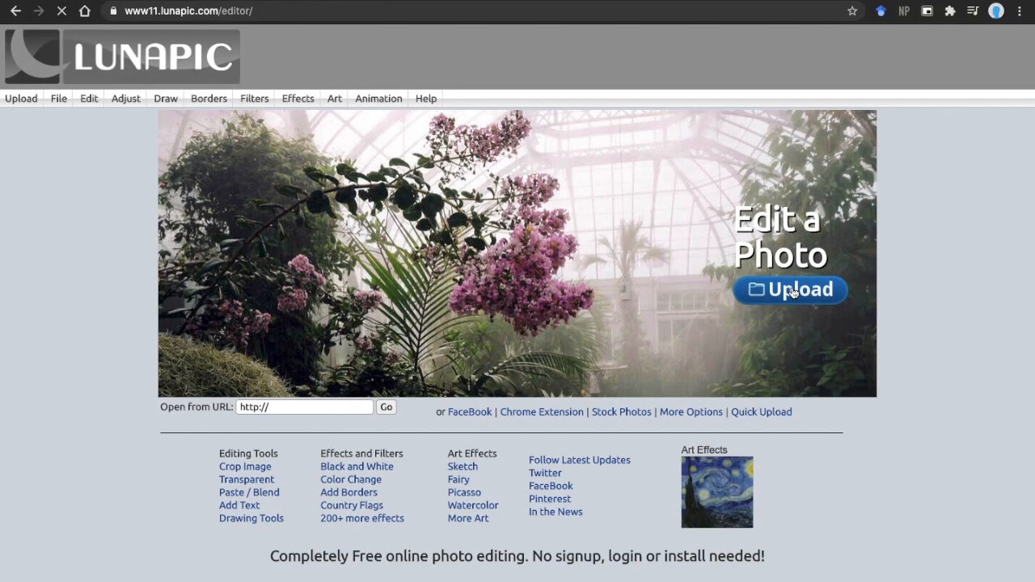
Step: Upload the exported E. coli figure to LunaPic and make its white background transparent
{"action": "left_click", "coordinate": [793, 292]}
{"action": "double_click", "coordinate": [393, 35]}
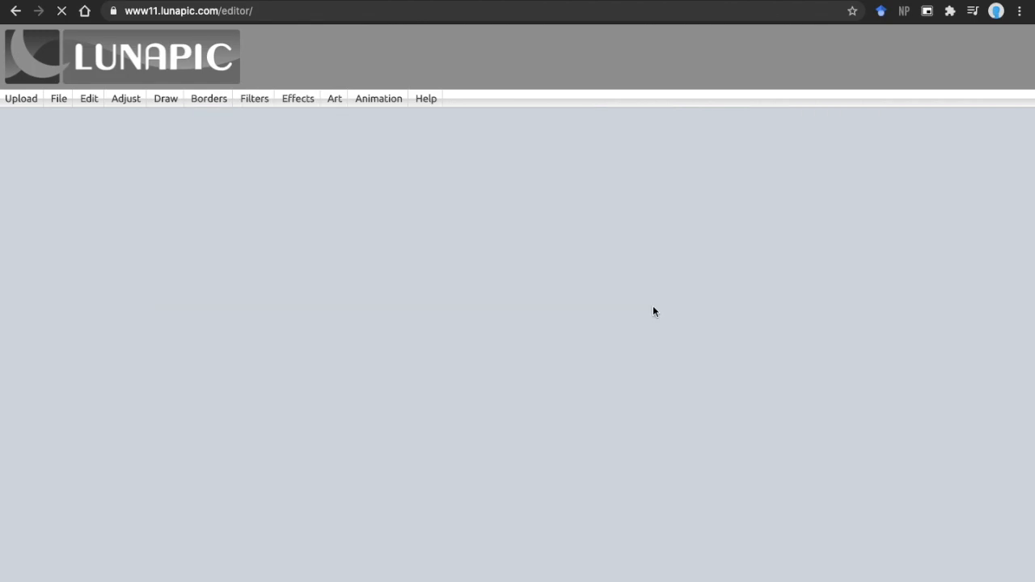
{"action": "scroll", "coordinate": [561, 388], "scroll_direction": "down", "scroll_amount": 3}
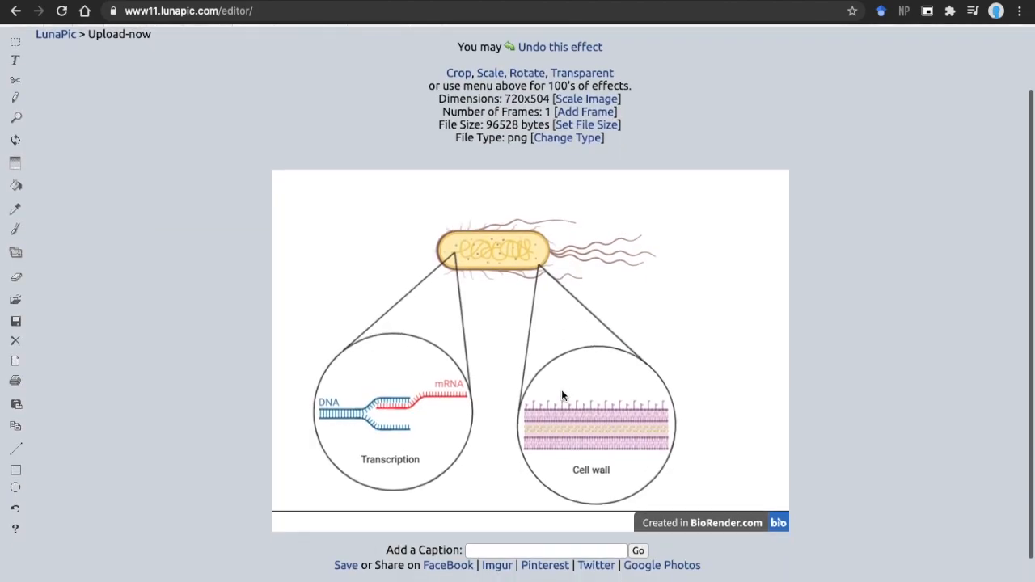
{"action": "left_click", "coordinate": [585, 67]}
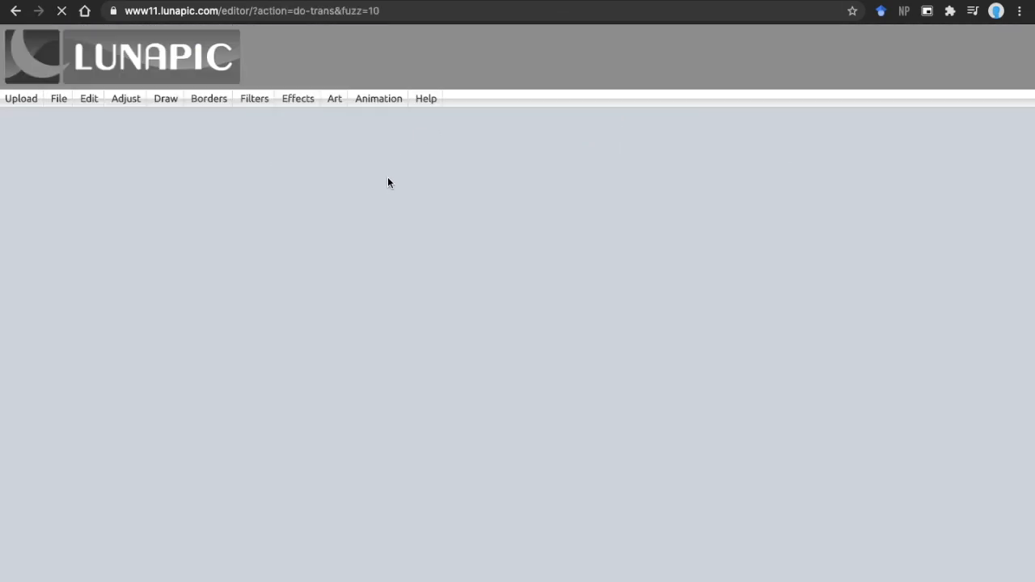
{"action": "scroll", "coordinate": [441, 345], "scroll_direction": "down", "scroll_amount": 5}
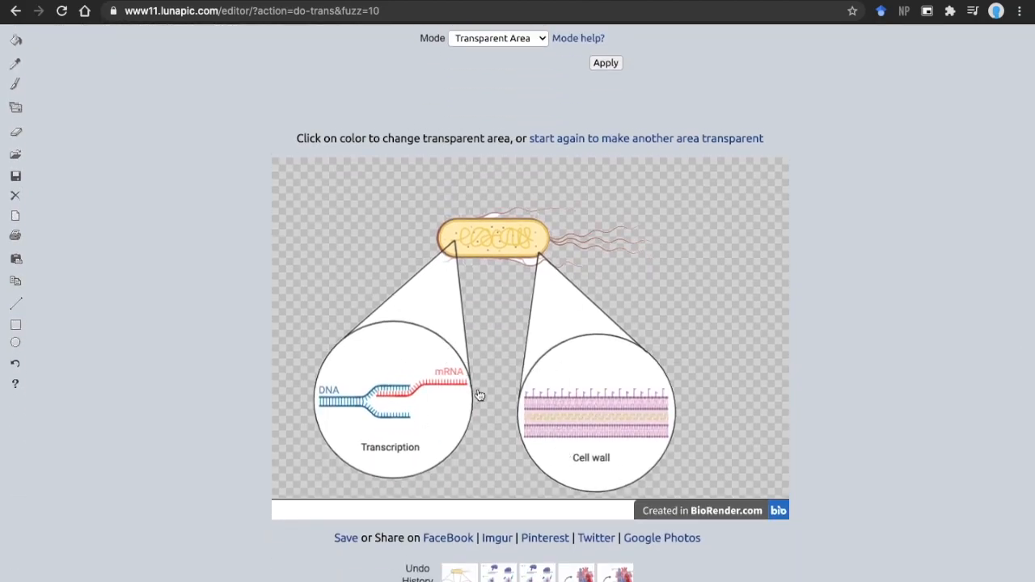
Step: Change the transparency mode to Transparent Color and apply it to the figure
{"action": "scroll", "coordinate": [585, 399], "scroll_direction": "up", "scroll_amount": 2}
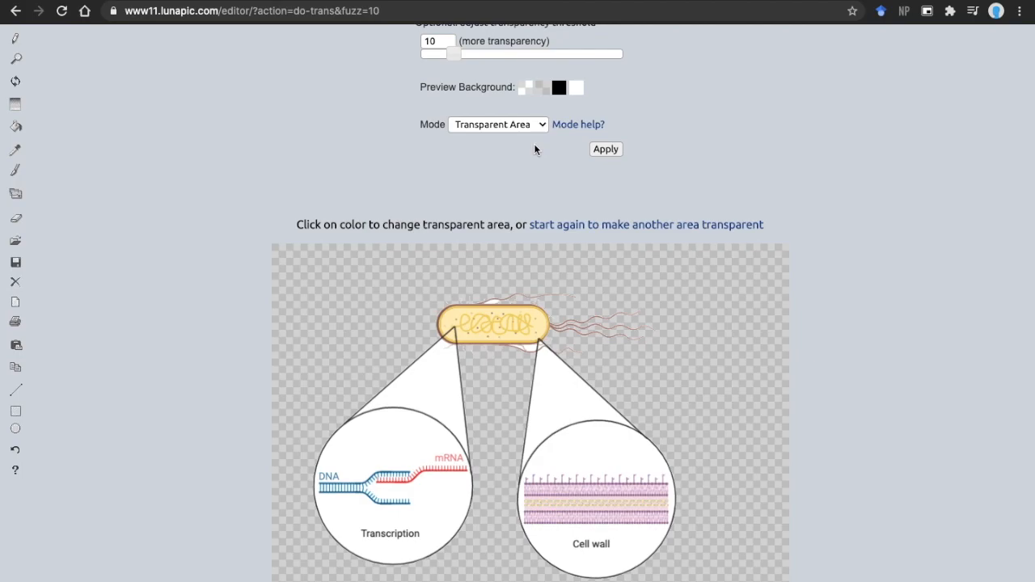
{"action": "left_click", "coordinate": [517, 125]}
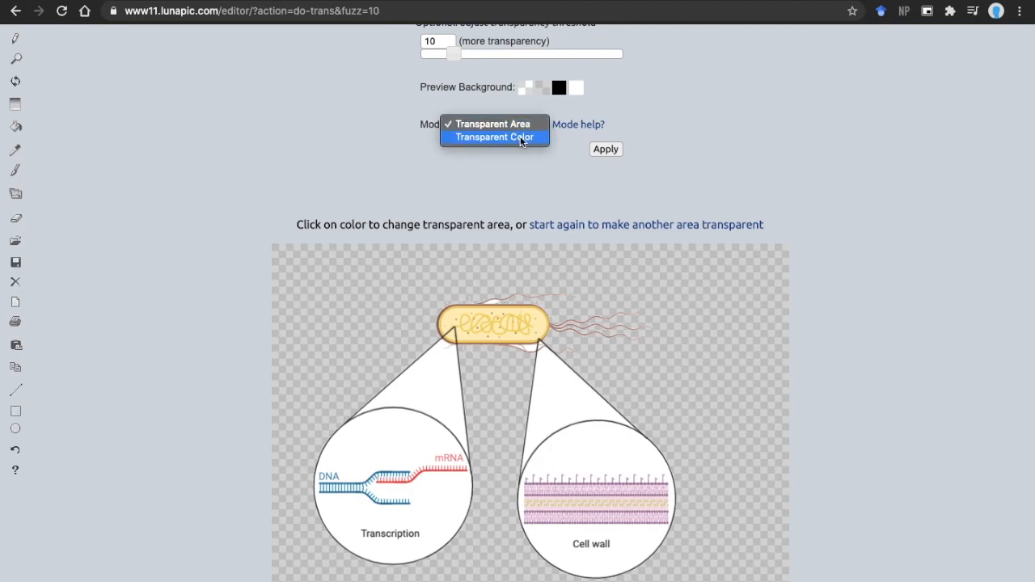
{"action": "left_click", "coordinate": [520, 138]}
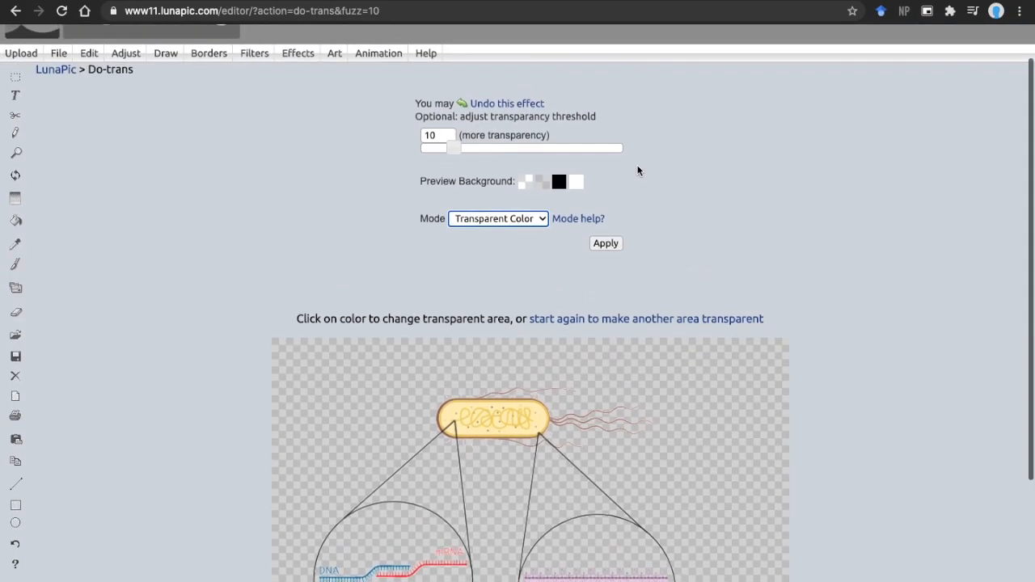
{"action": "left_click", "coordinate": [608, 244]}
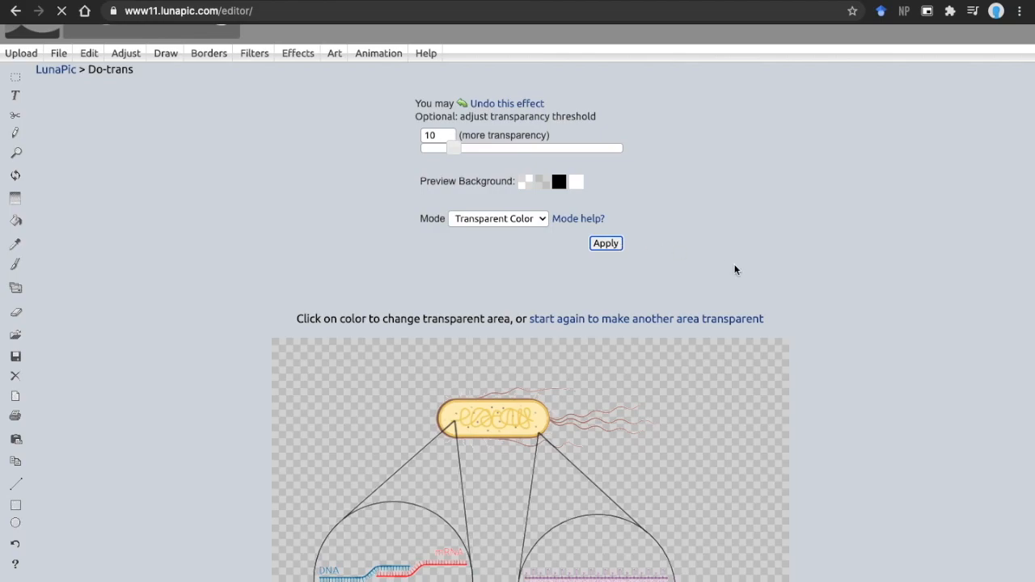
{"action": "scroll", "coordinate": [613, 374], "scroll_direction": "down", "scroll_amount": 2}
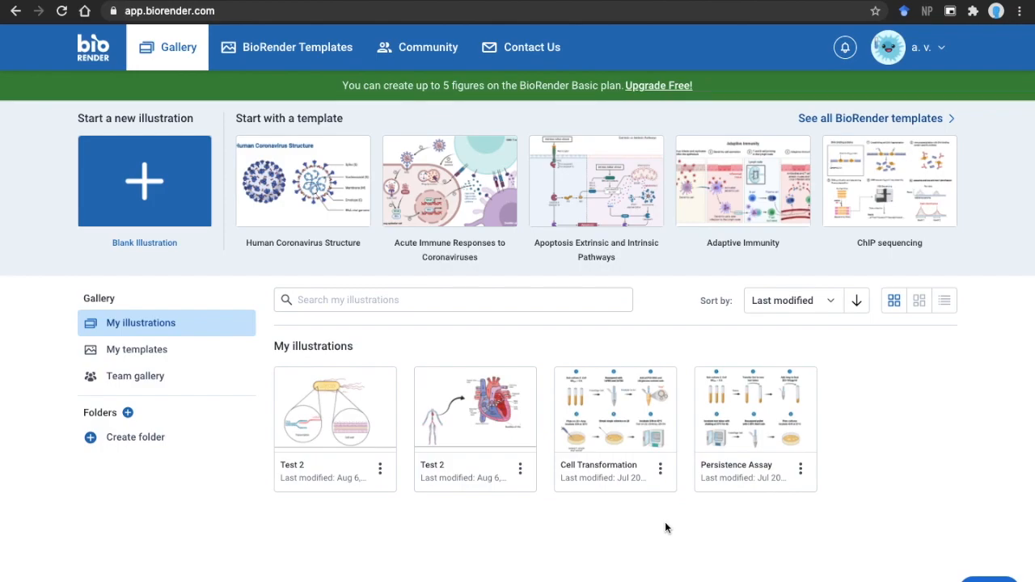
Step: Switch to BioRender and review the paid plans offered to academic users
{"action": "left_click", "coordinate": [658, 85]}
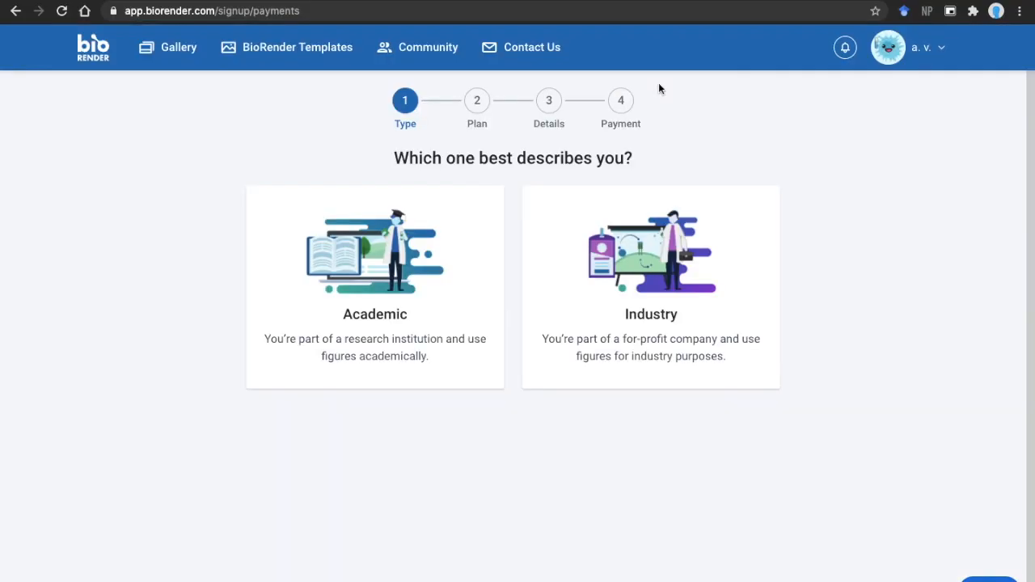
{"action": "left_click", "coordinate": [418, 315]}
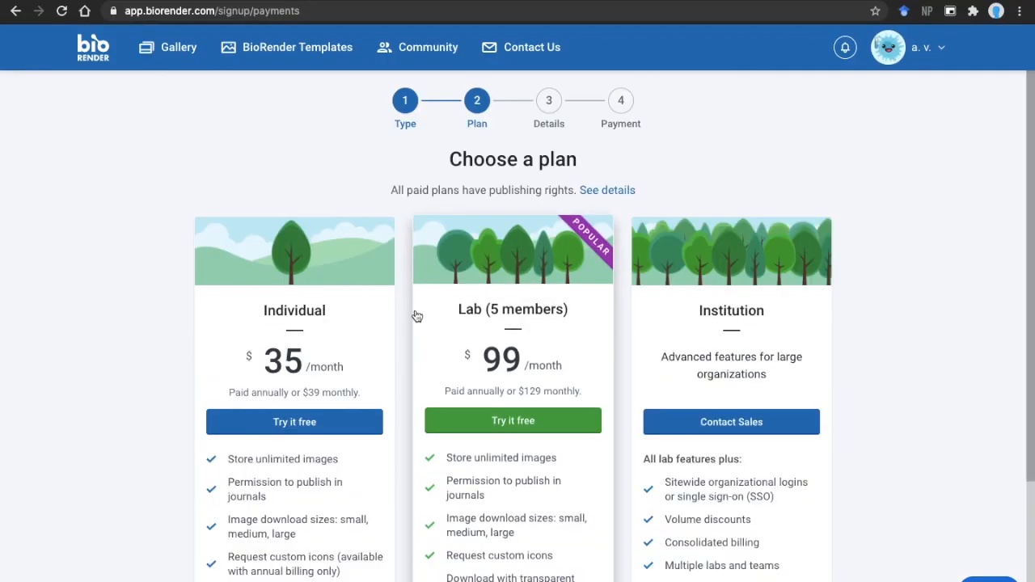
{"action": "scroll", "coordinate": [416, 315], "scroll_direction": "down", "scroll_amount": 3}
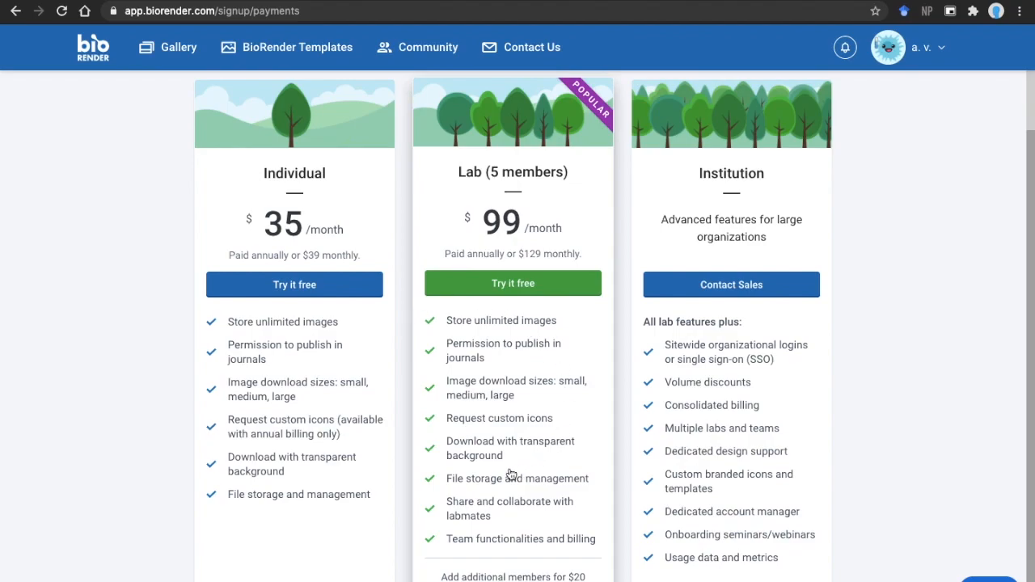